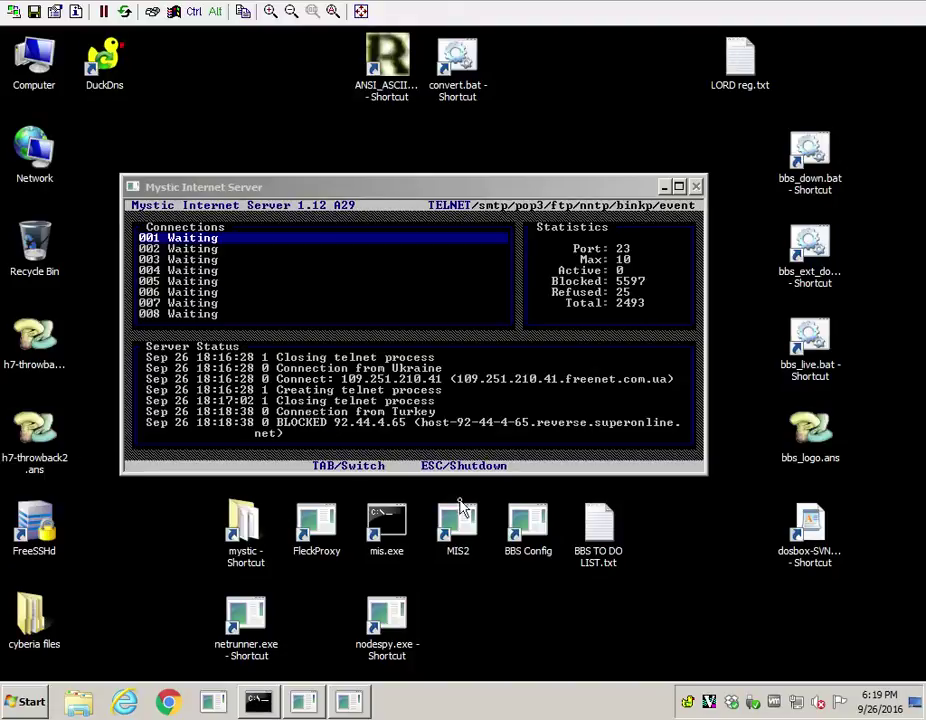
- Launch BBS Config and open the Menu Editor for the default theme
double_click(520, 512)
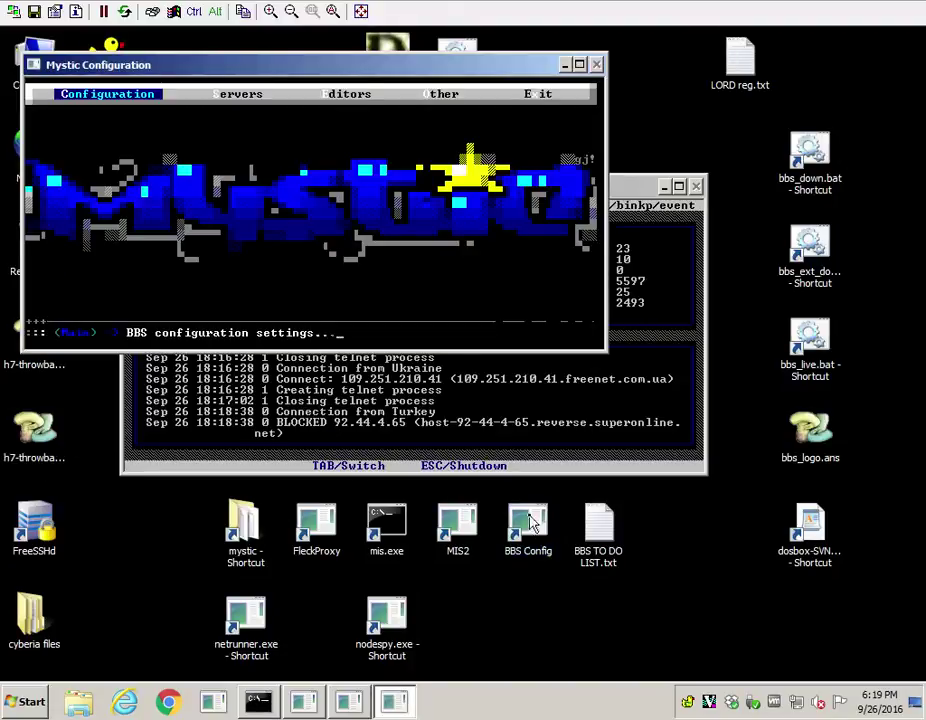
left_click_drag(369, 67, 562, 178)
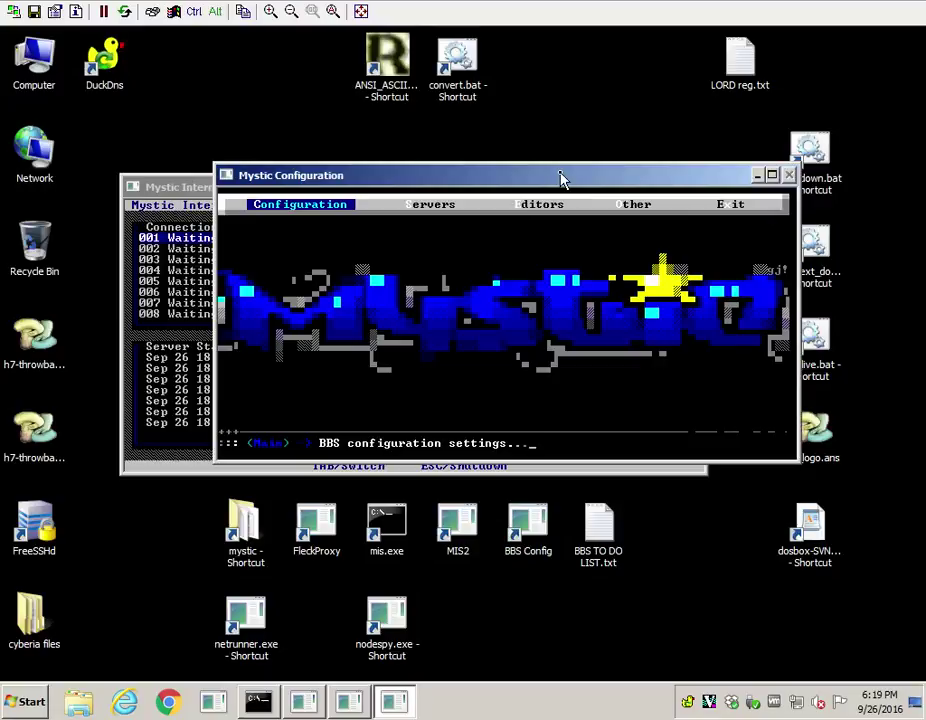
key("Right")
key("Right")
key("Return")
key("Down")
key("Return")
key("Return")
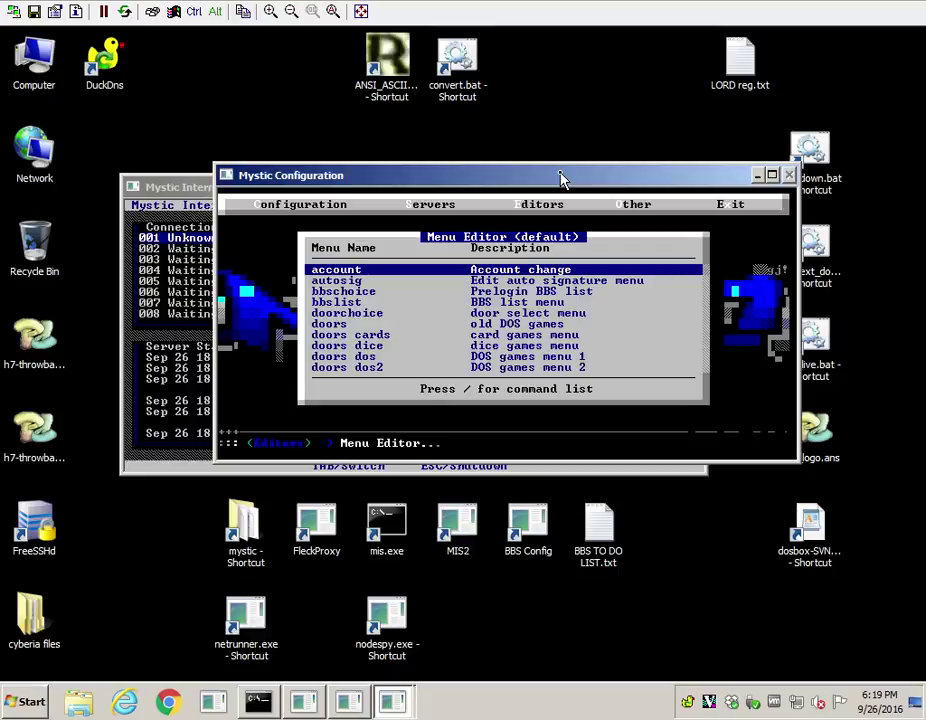
- Open the command list of the matrix login menu
key("Page_Down")
key("Page_Down")
key("Down")
key("Down")
key("Down")
key("Return")
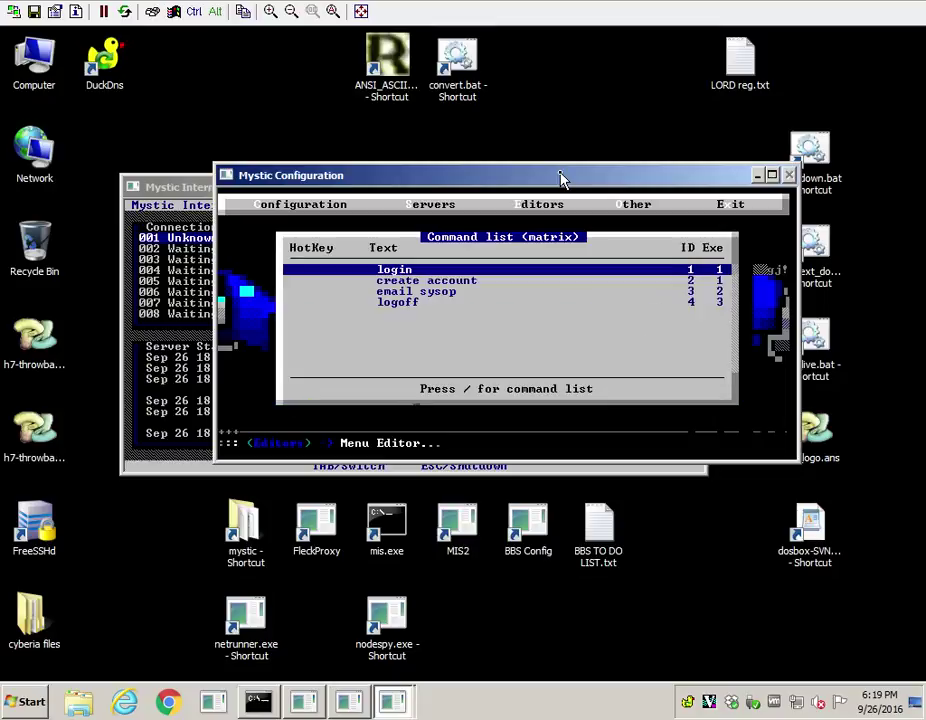
- Inspect the LightBar Low and LightBar High text codes of the matrix menu's login entry
key("Return")
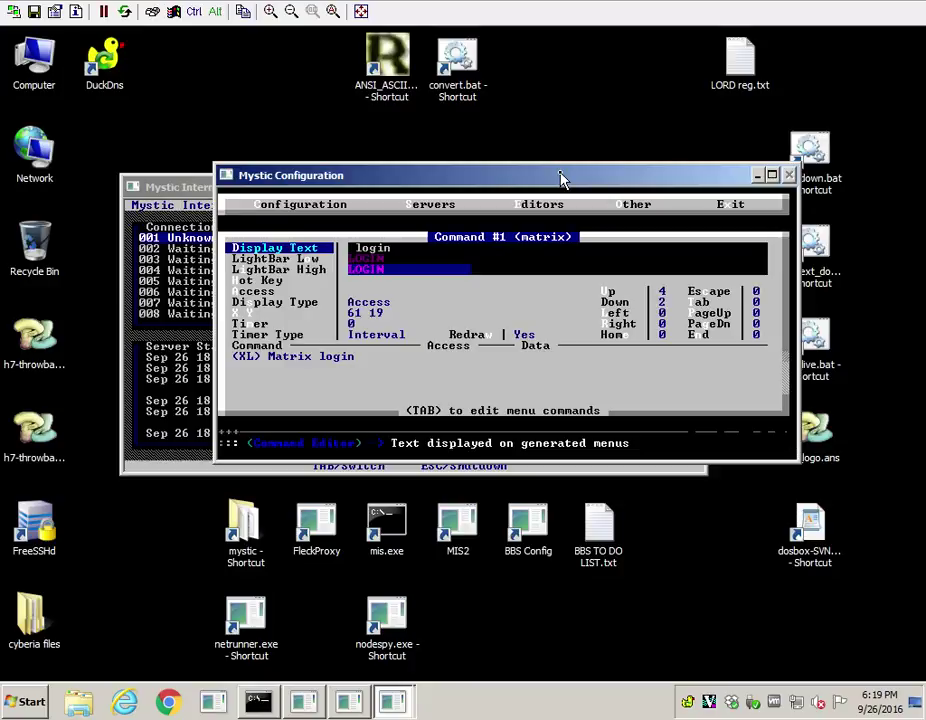
key("Down")
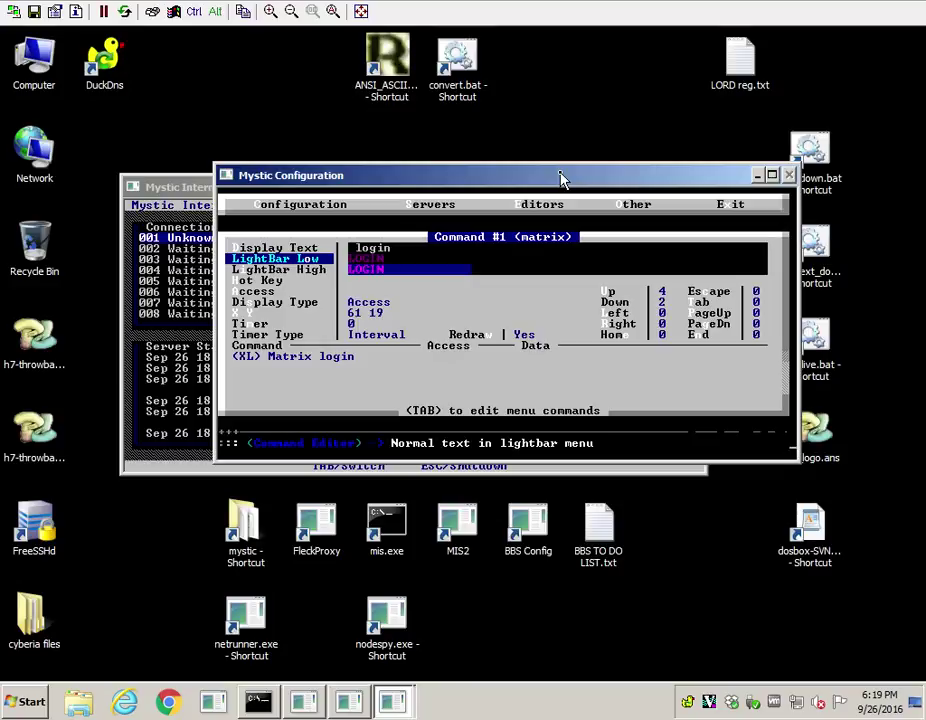
key("Return")
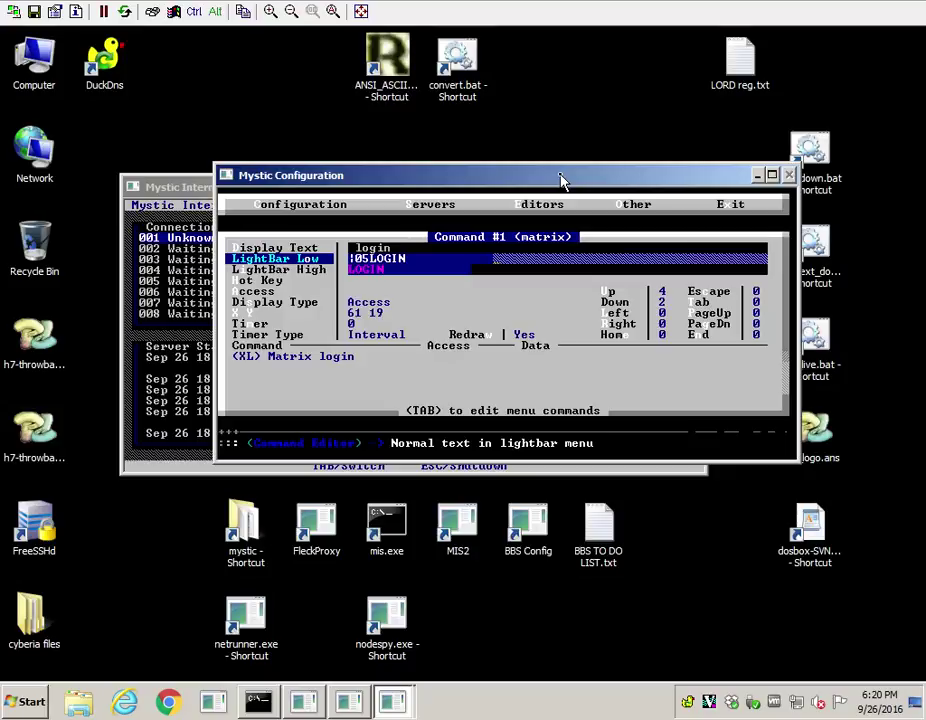
key("Down")
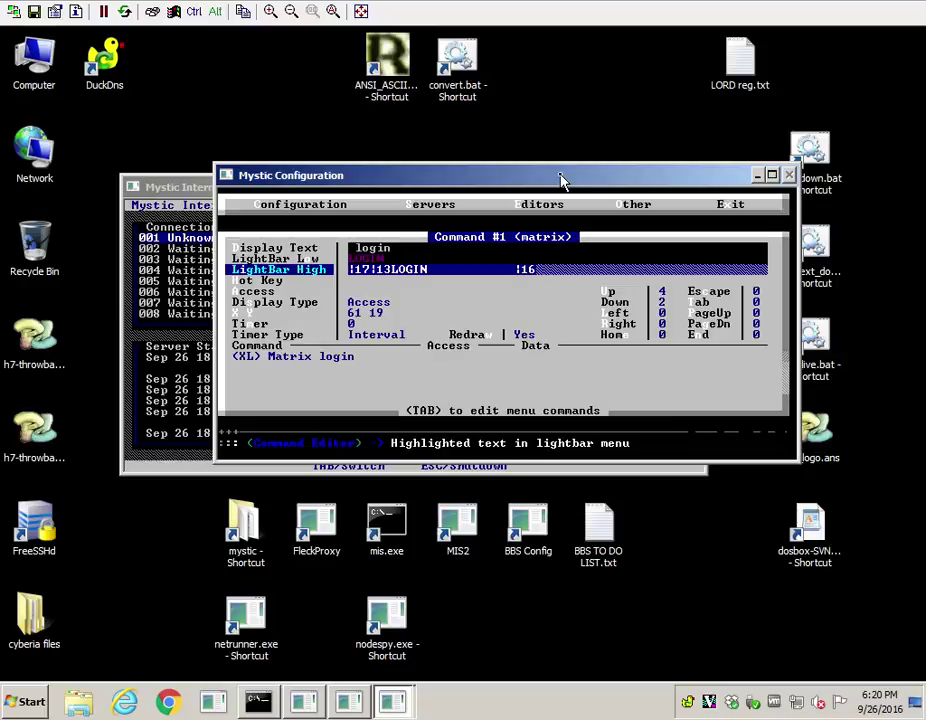
key("Escape")
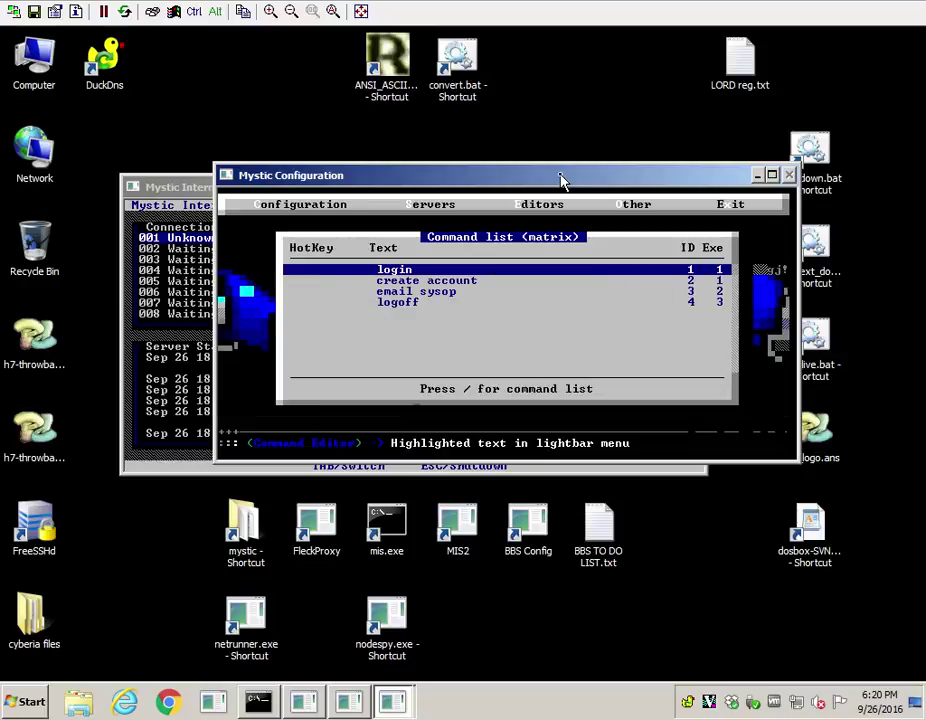
- Look over the LightBar Low and LightBar High fields of the create account entry
key("Down")
key("Return")
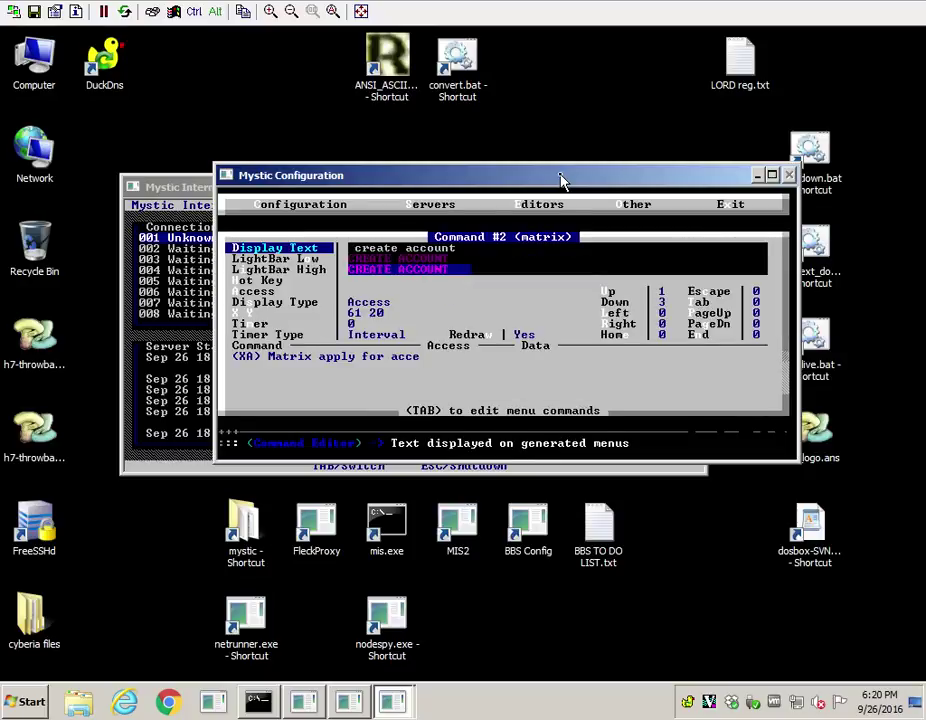
key("Down")
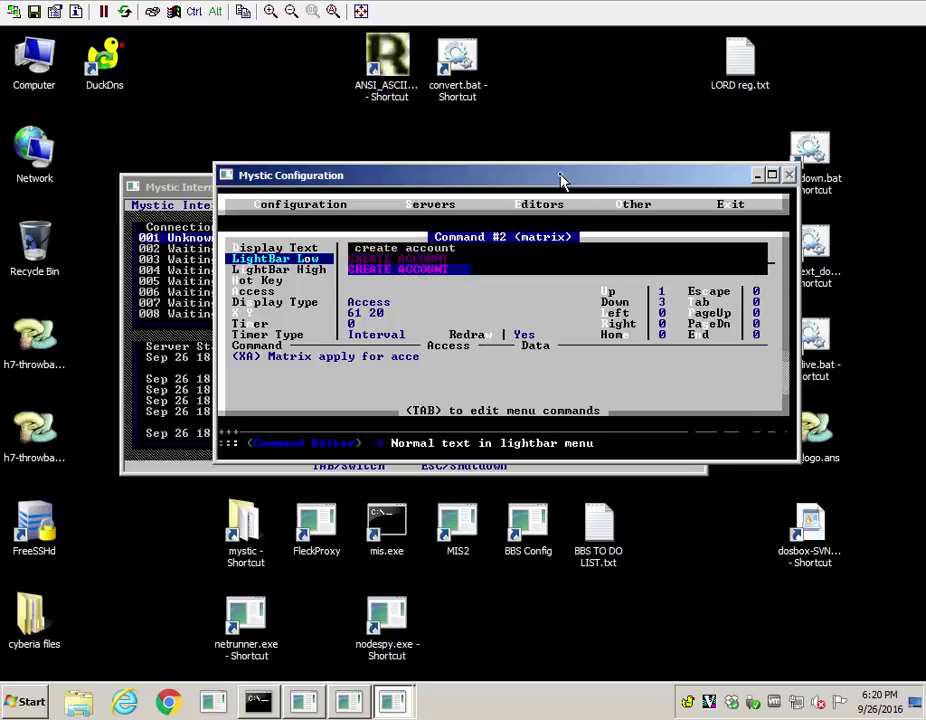
key("Down")
key("Escape")
- Reopen the login entry and examine its LightBar High text codes again
key("Up")
key("Return")
key("Down")
key("Down")
key("Return")
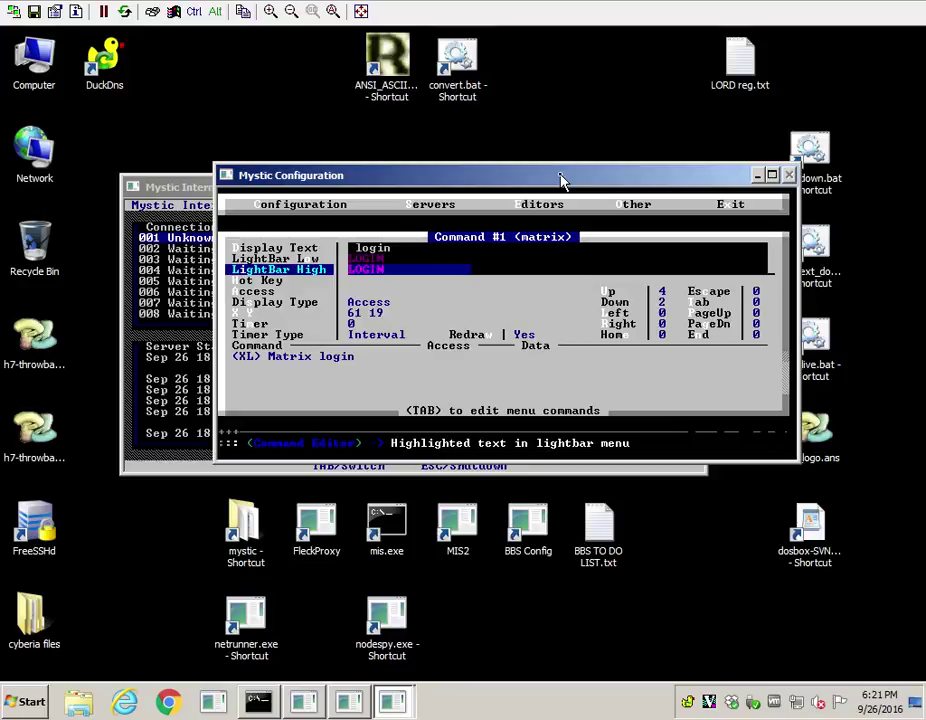
- Examine the login entry's lightbar coordinates and the item numbers it jumps to for Up and Down
key("Down")
key("Down")
key("Down")
key("Down")
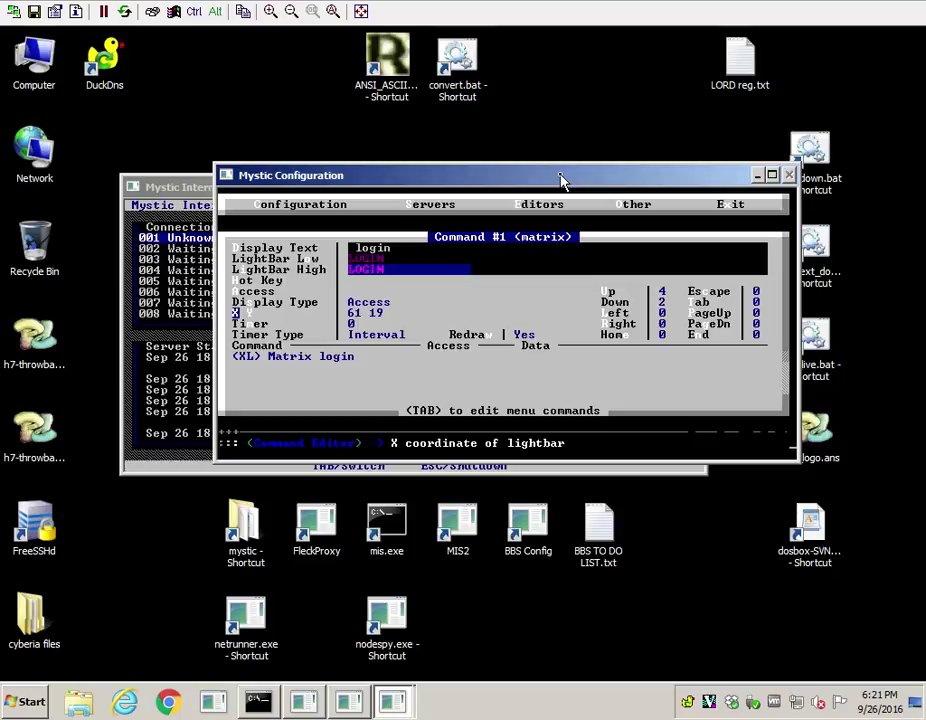
key("Right")
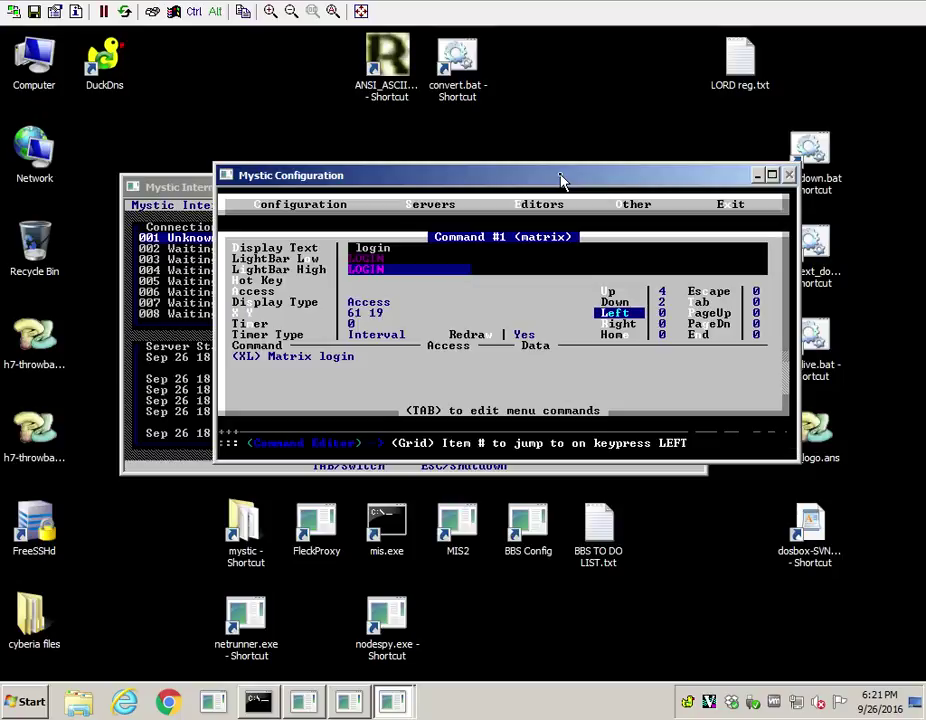
key("Up")
key("Up")
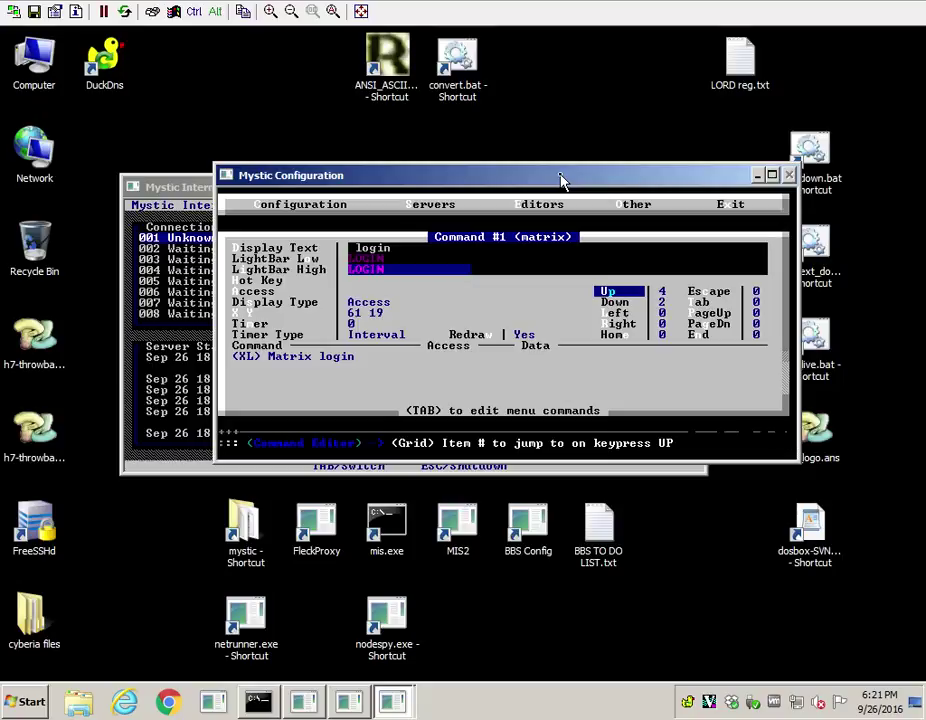
key("Down")
key("Up")
key("Down")
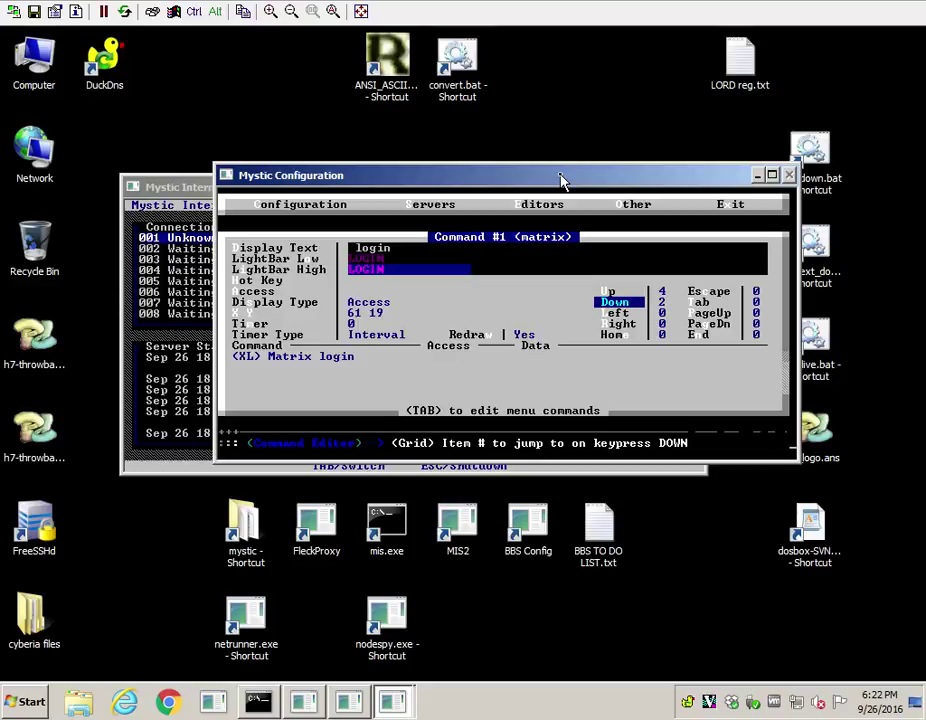
- View the settings of the Matrix login command attached to the login entry and leave them unedited
key("Tab")
key("Return")
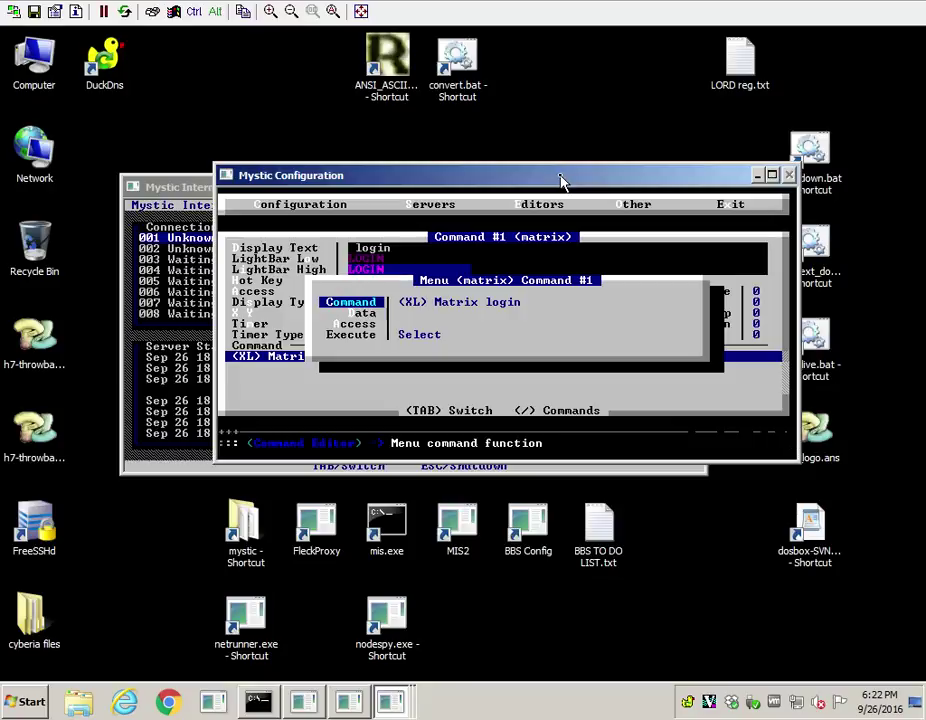
key("Escape")
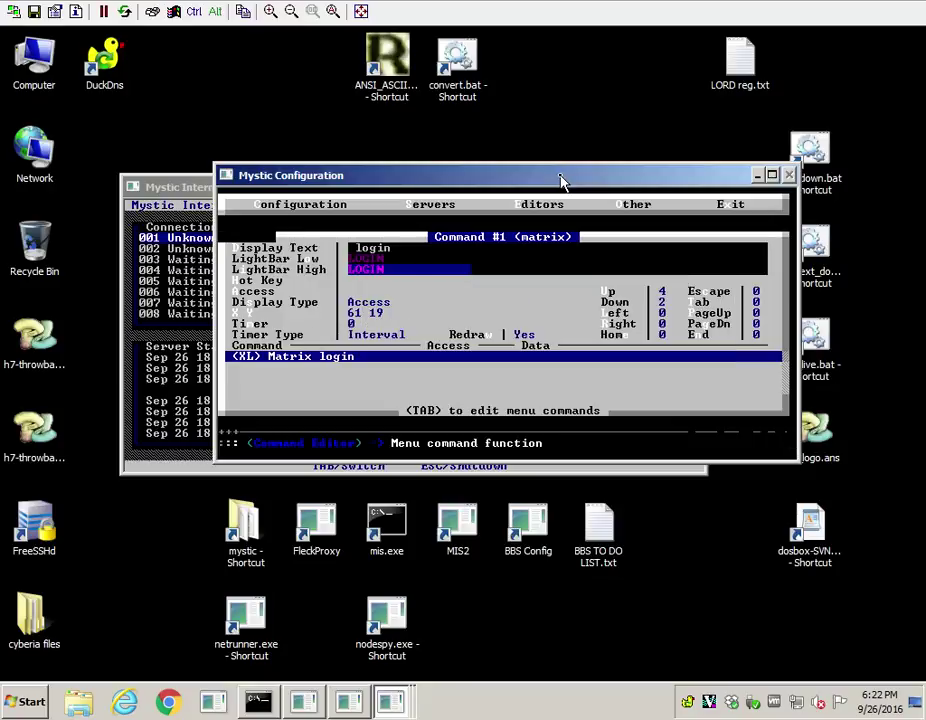
key("Tab")
- Review the create account entry's LightBar Low and High text codes and its lightbar coordinates
key("Down")
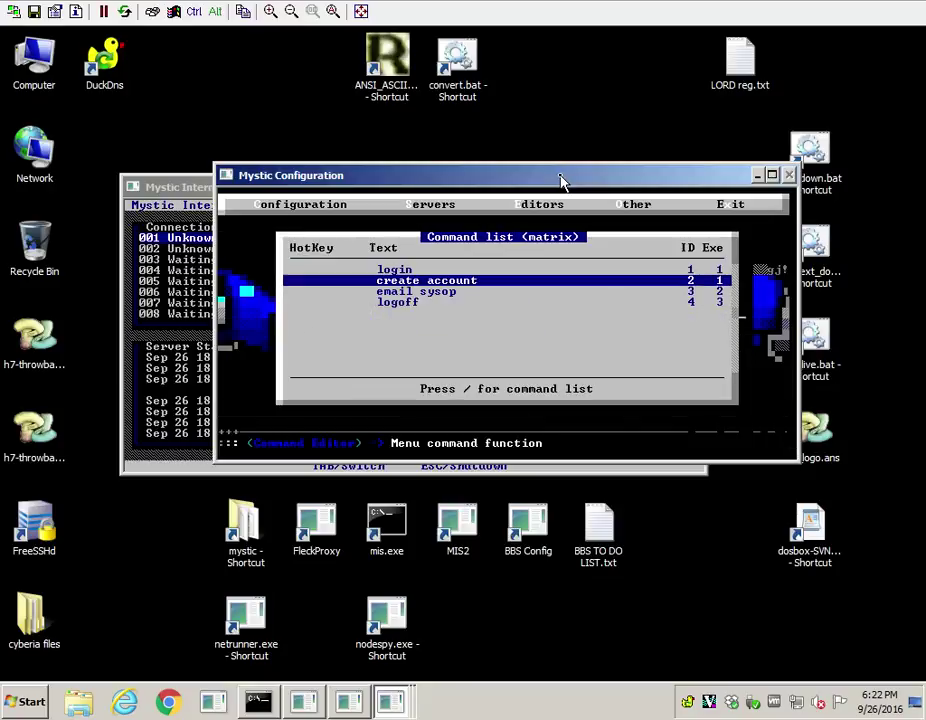
key("Return")
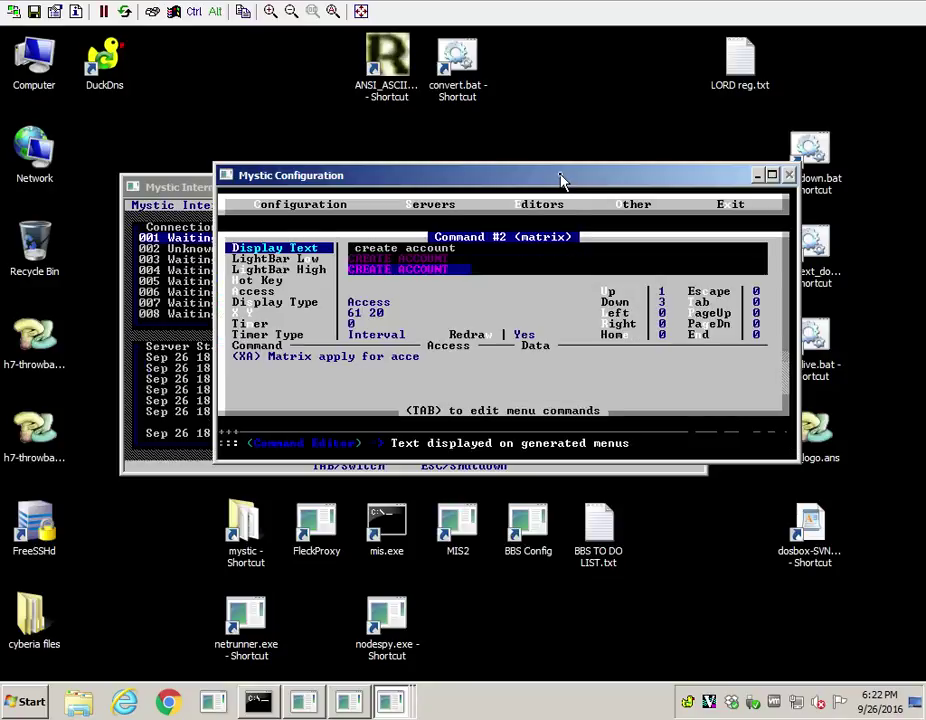
key("Down")
key("Return")
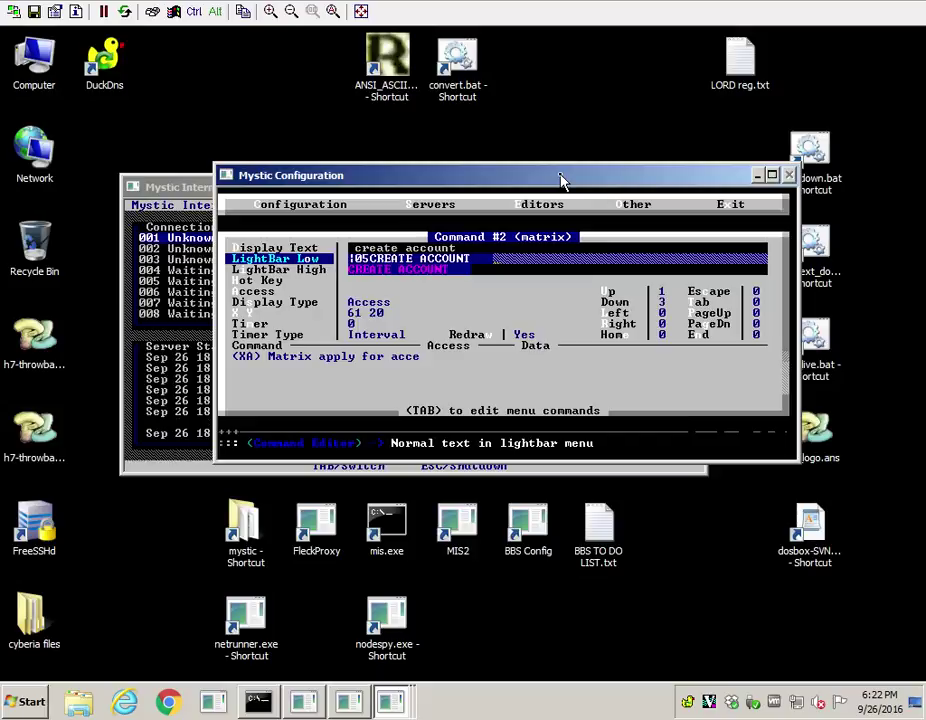
key("Down")
key("Return")
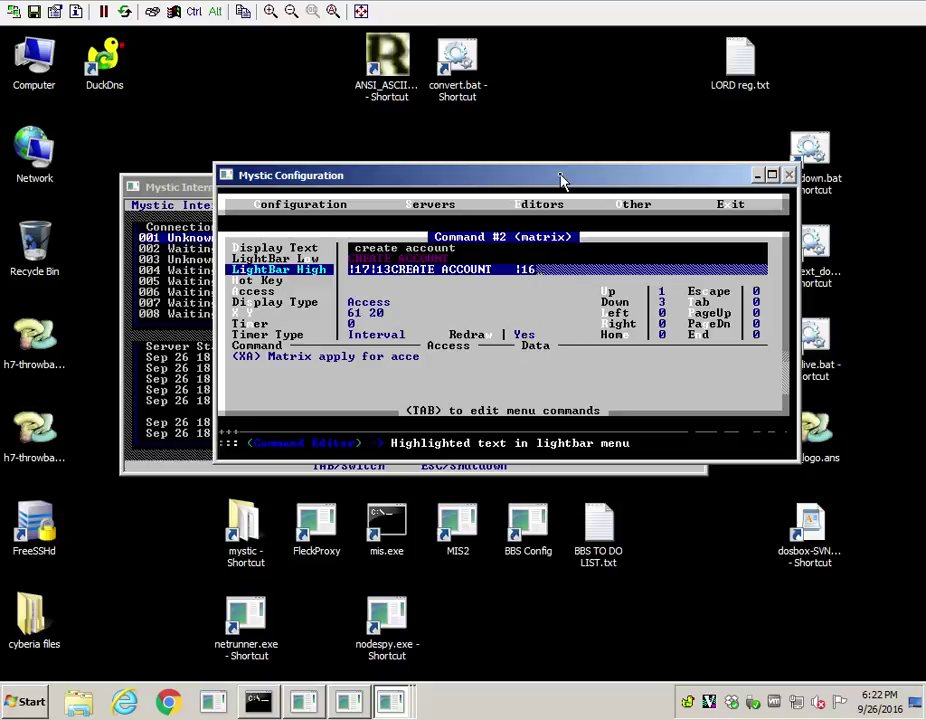
key("Return")
key("Down")
key("Down")
key("Down")
key("Down")
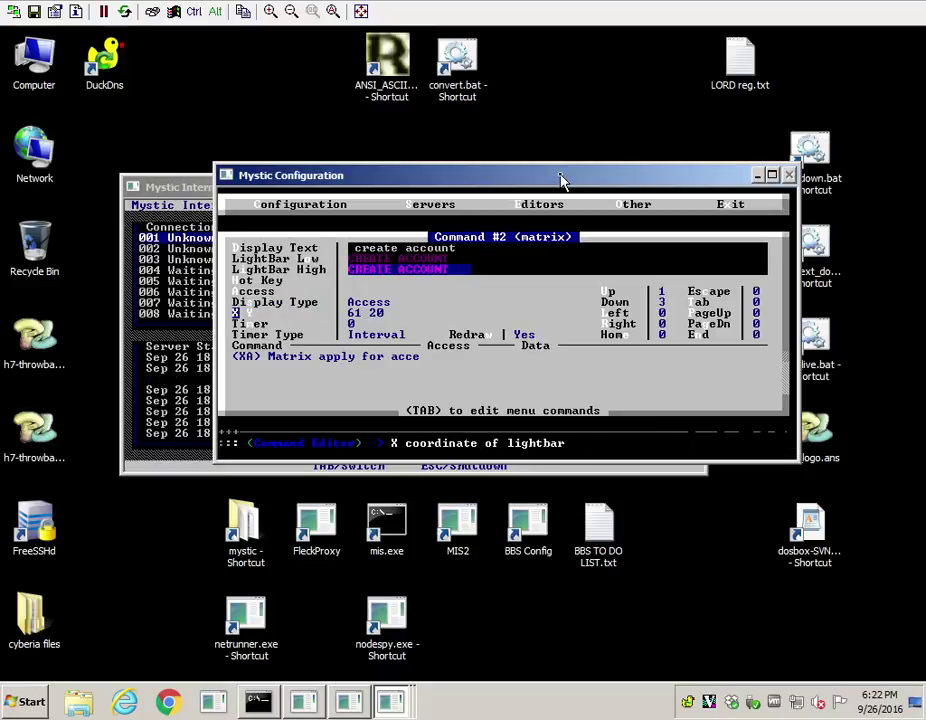
key("Escape")
- Reopen the login entry to compare its coordinates with those of create account
key("Up")
key("Return")
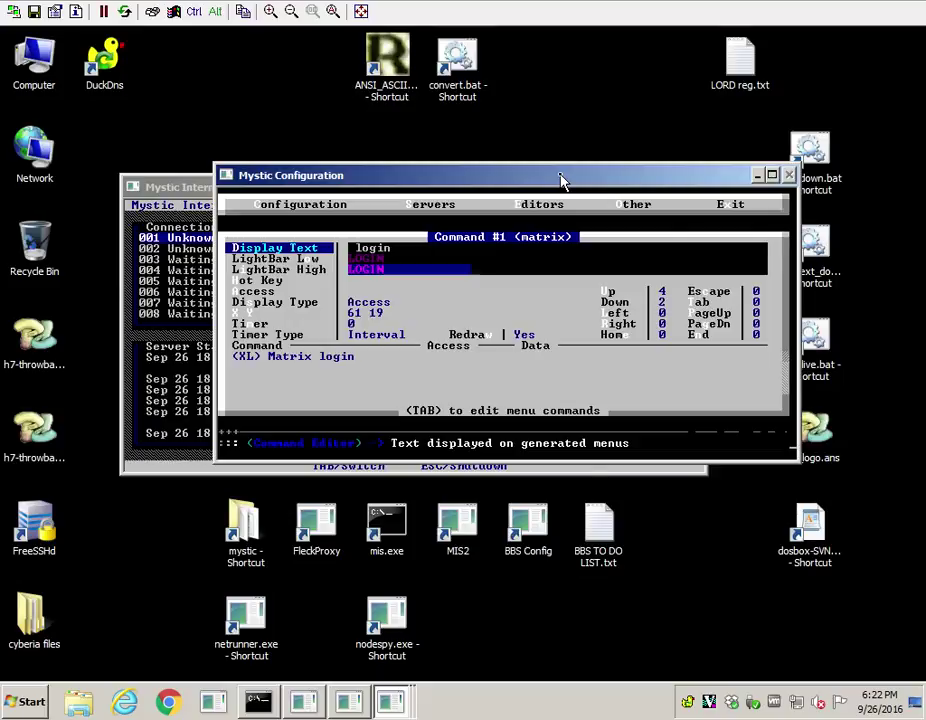
key("slash")
- Check which item numbers the create account entry jumps to for Up and Down
key("Down")
key("Return")
key("Down")
key("Down")
key("Down")
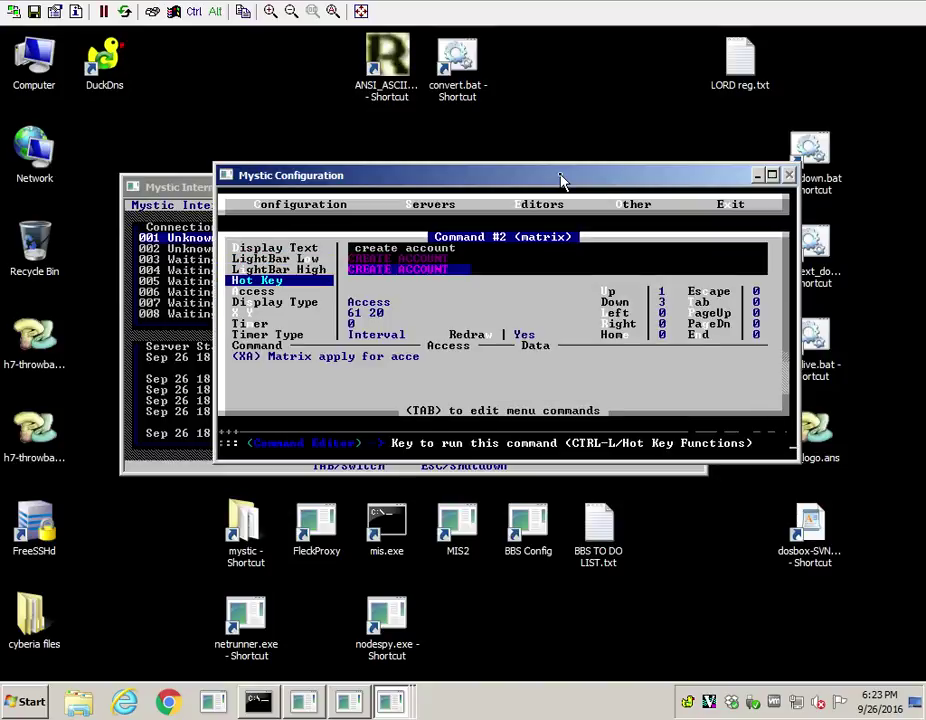
key("Down")
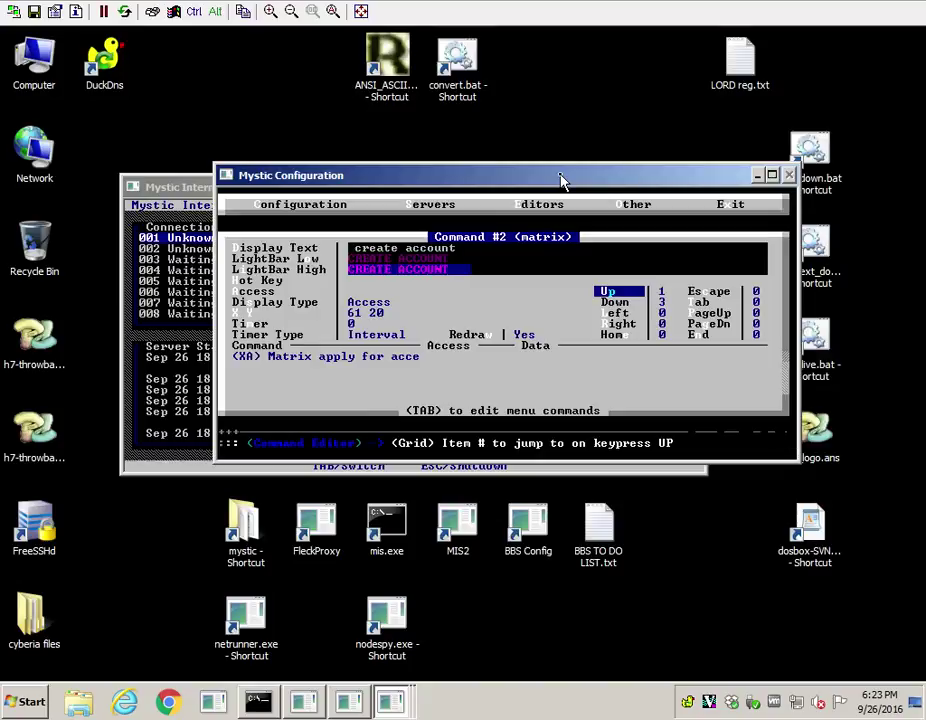
- View the email sysop entry's display, navigation and command settings, and return to the menu list
key("Down")
key("Return")
key("Return")
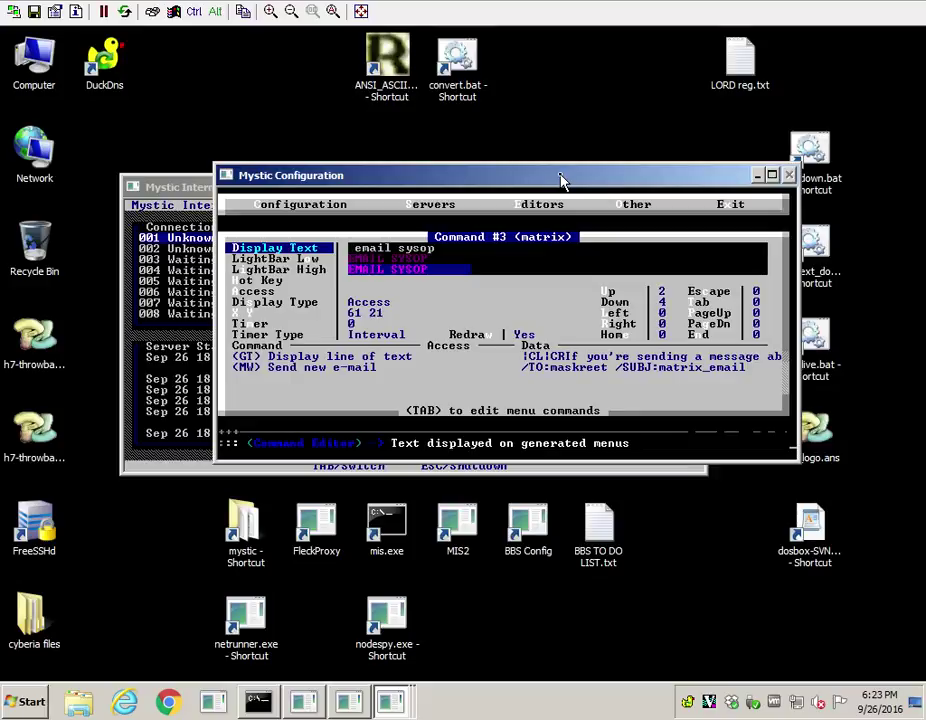
key("Escape")
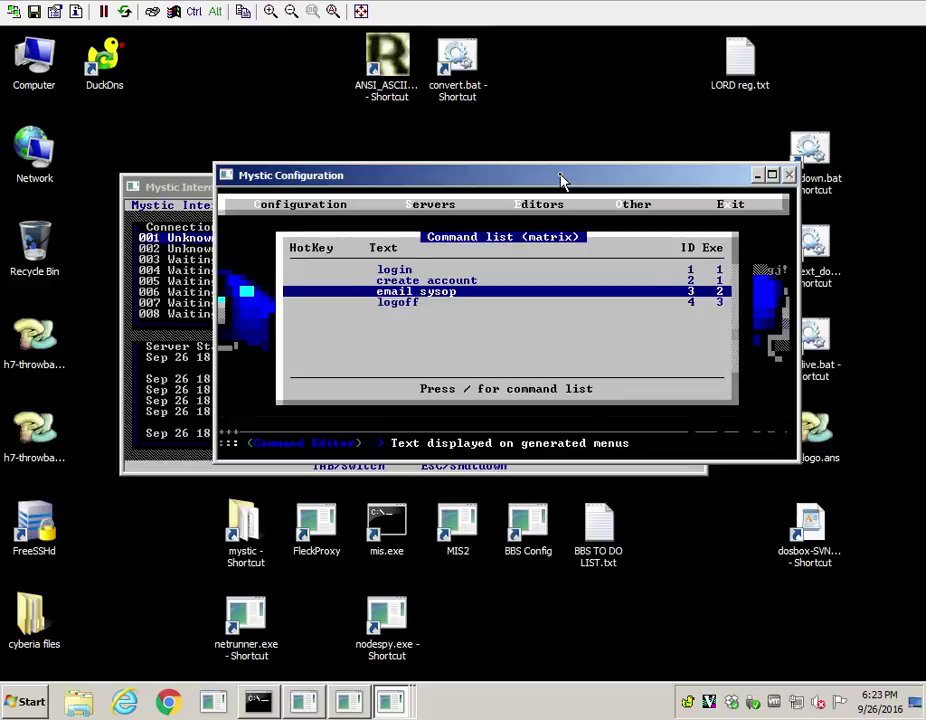
key("Escape")
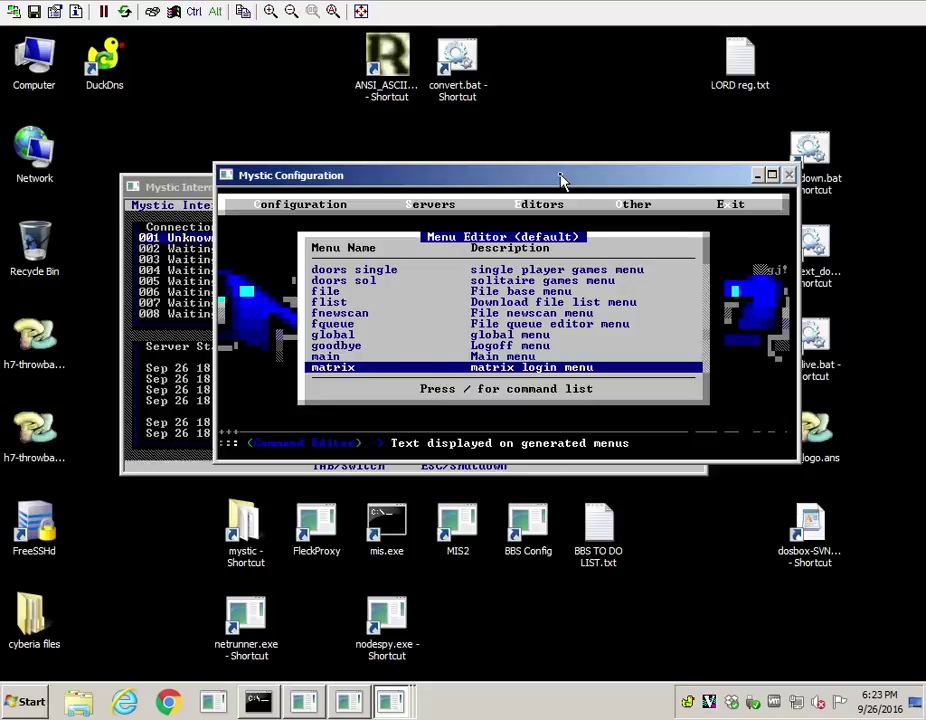
- View the command list of the file base menu and return to the menu list
key("Up")
key("Up")
key("Up")
key("Up")
key("Up")
key("Up")
key("Up")
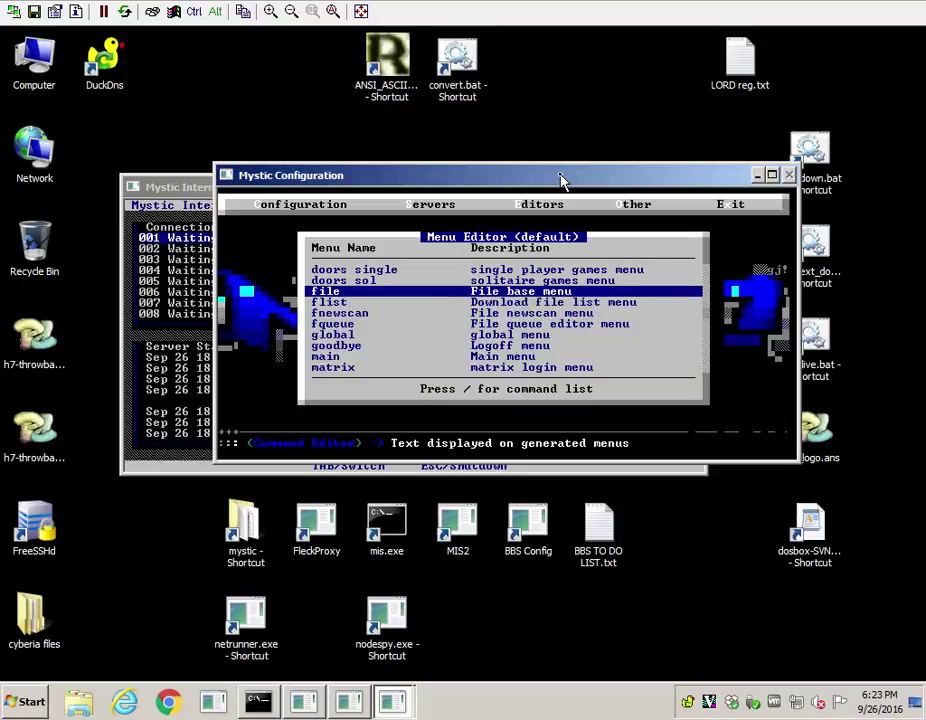
key("Return")
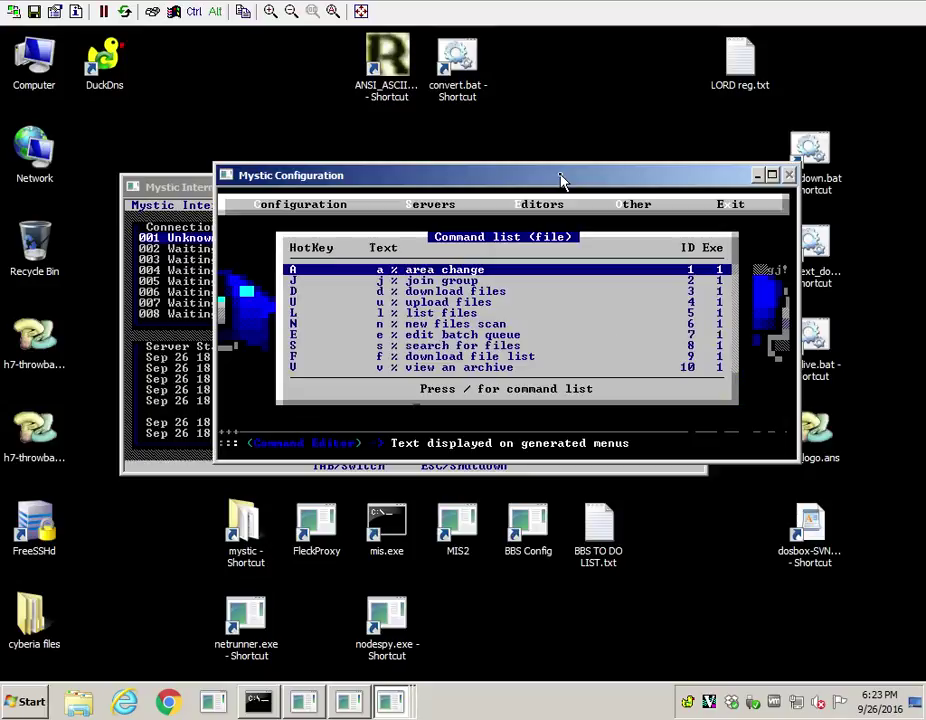
key("Escape")
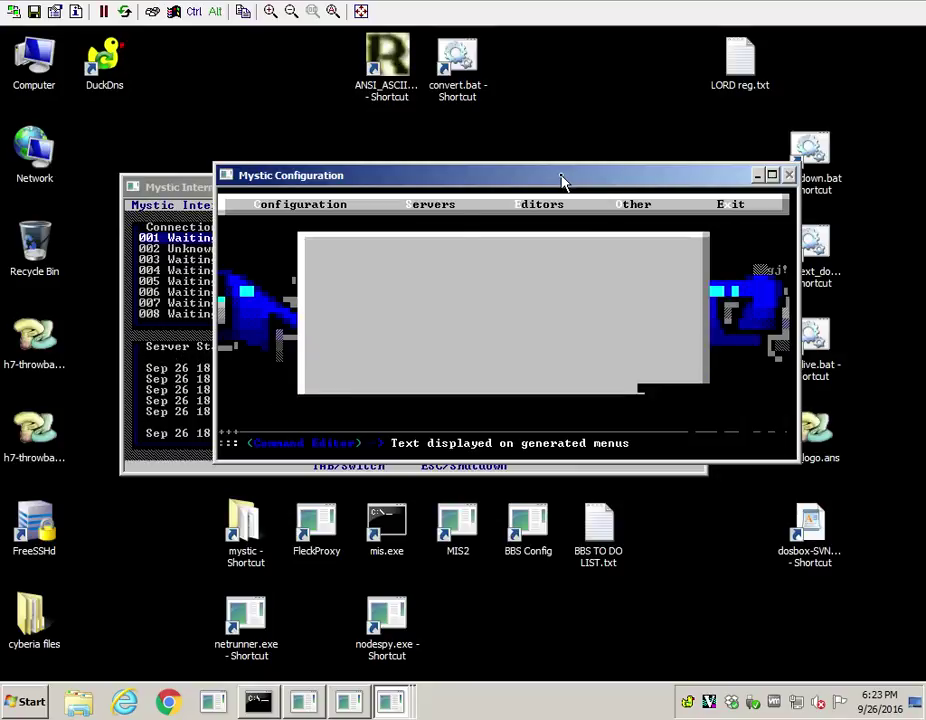
- Look through the menu list for the file newscan menu
key("Page_Down")
key("Up")
key("Up")
key("Up")
key("Up")
key("Up")
key("Up")
key("Up")
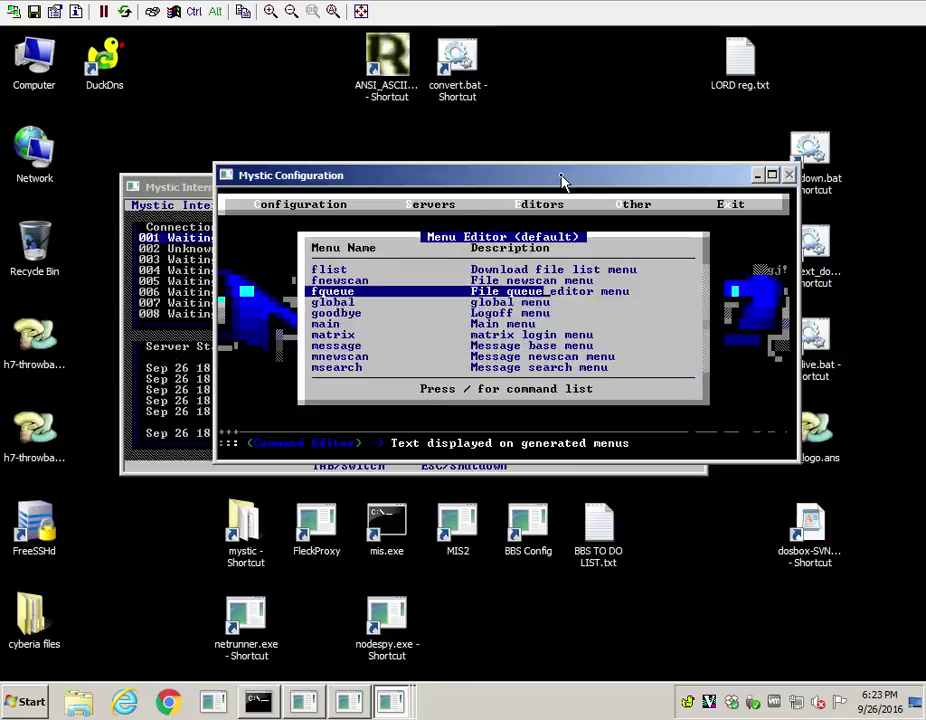
key("Up")
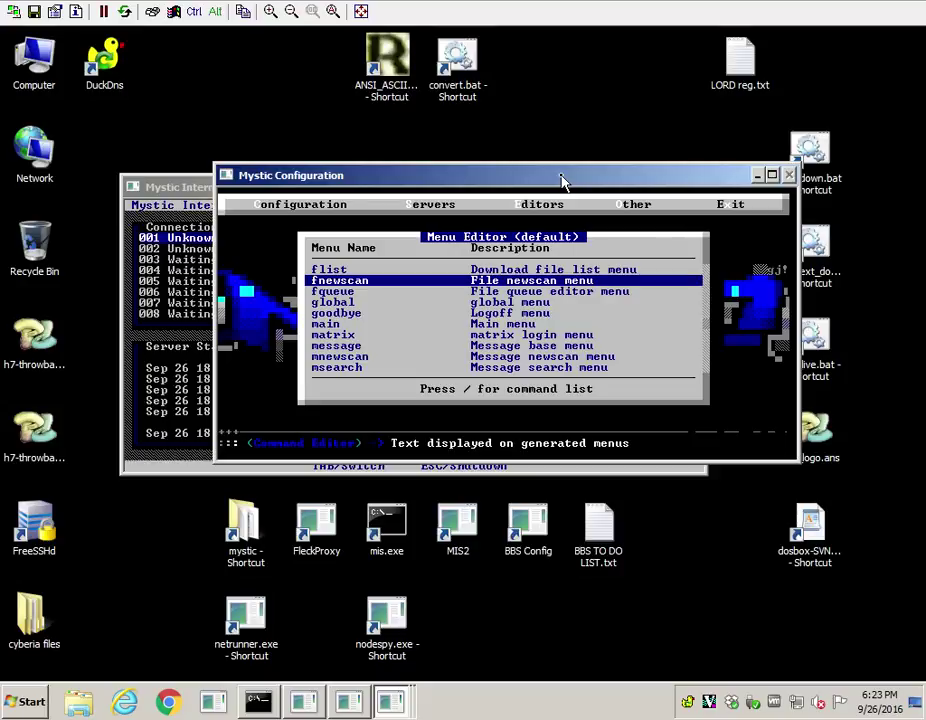
- Open the command list of the main menu
key("Down")
key("Down")
key("Down")
key("Down")
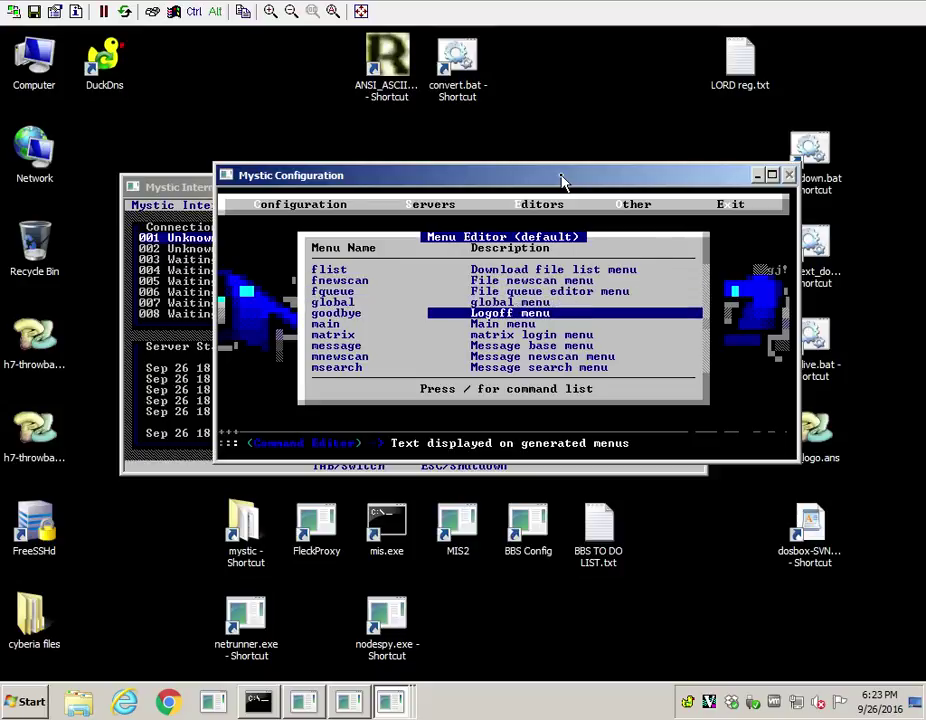
key("Return")
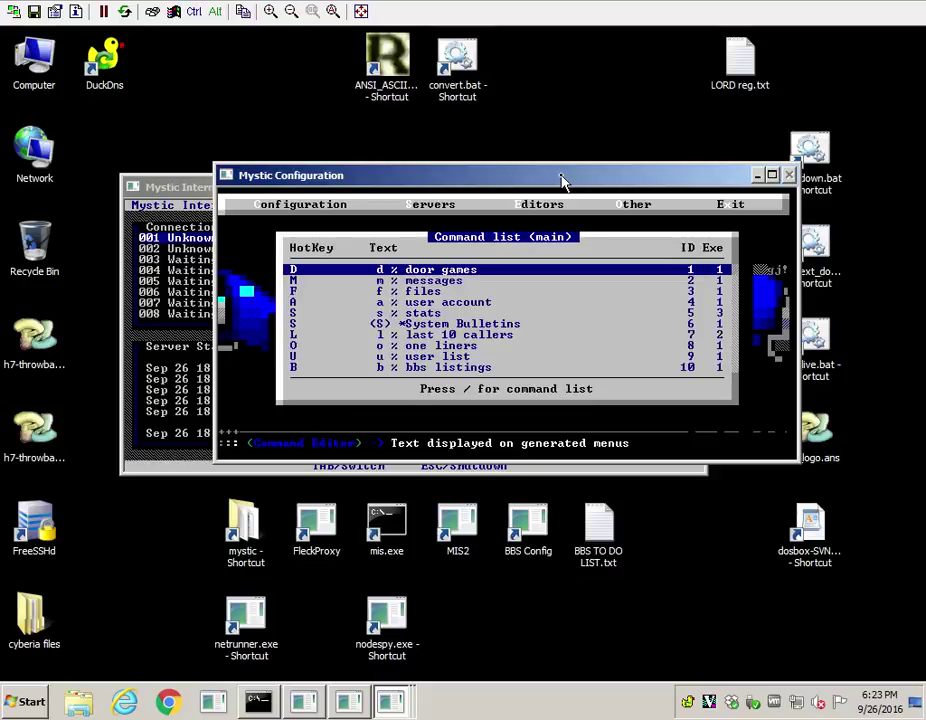
- Check which menu command the main menu's files entry runs, and return to the menu list
key("Down")
key("Down")
key("Down")
key("Up")
key("Return")
key("Tab")
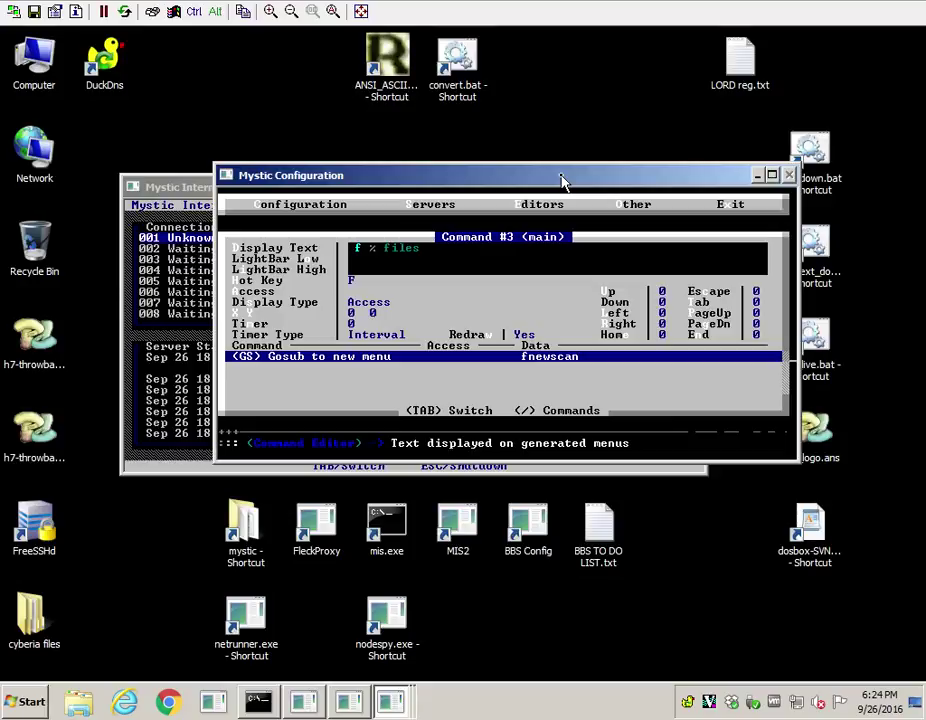
key("Escape")
key("Escape")
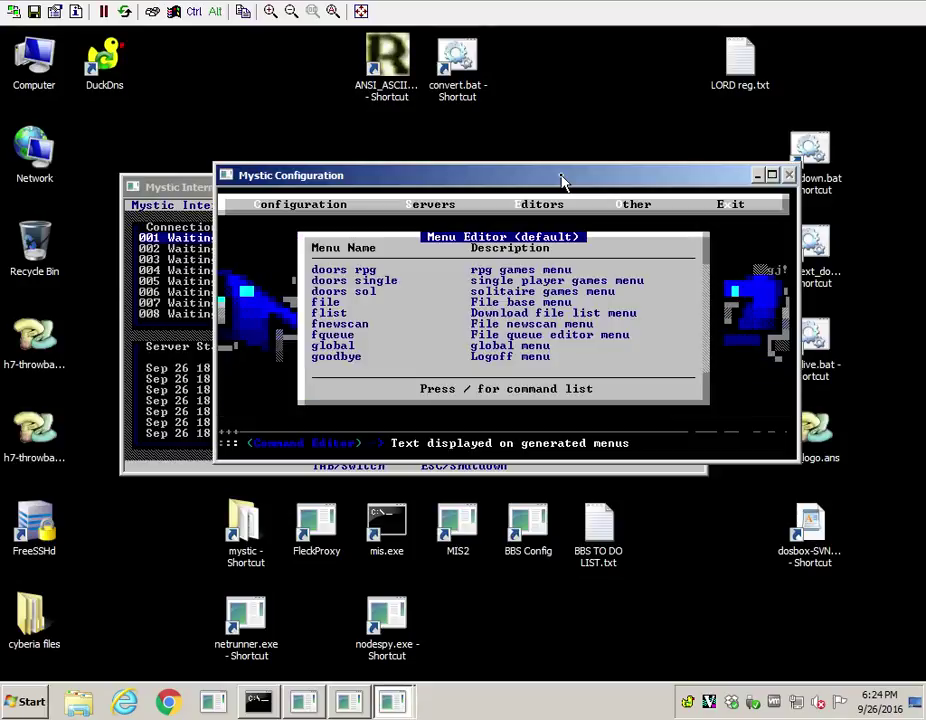
- Open the current area entry of the fnewscan menu
key("Up")
key("Up")
key("Up")
key("Up")
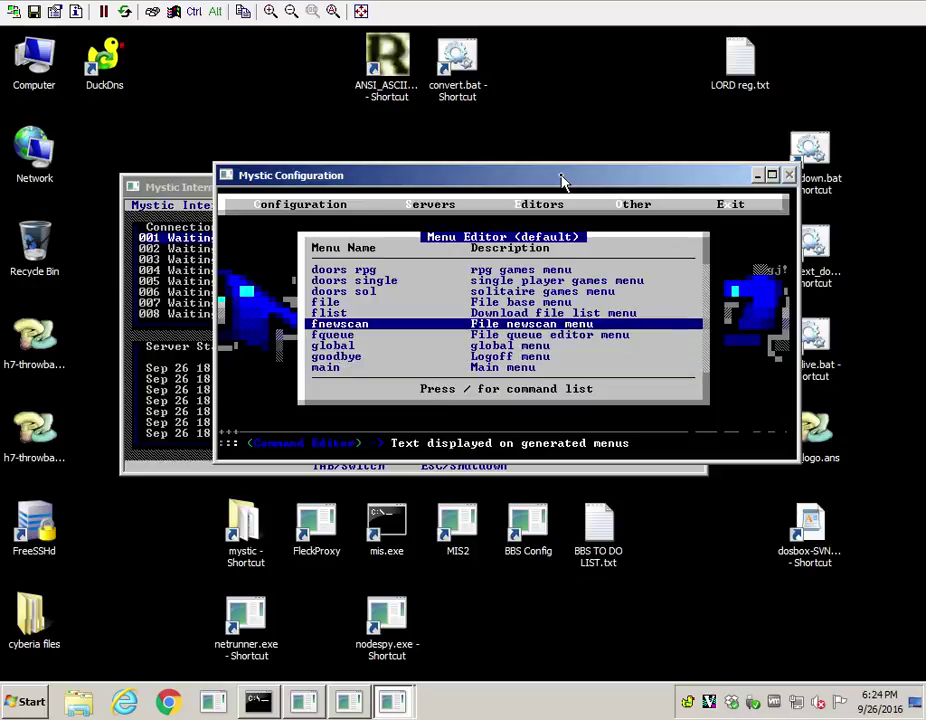
key("Return")
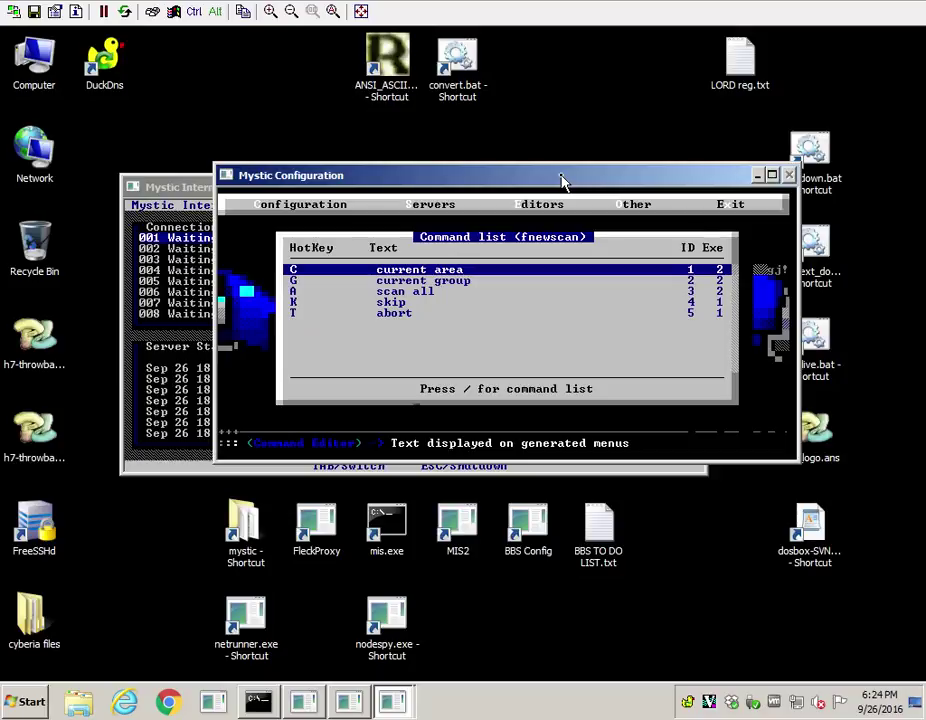
key("Return")
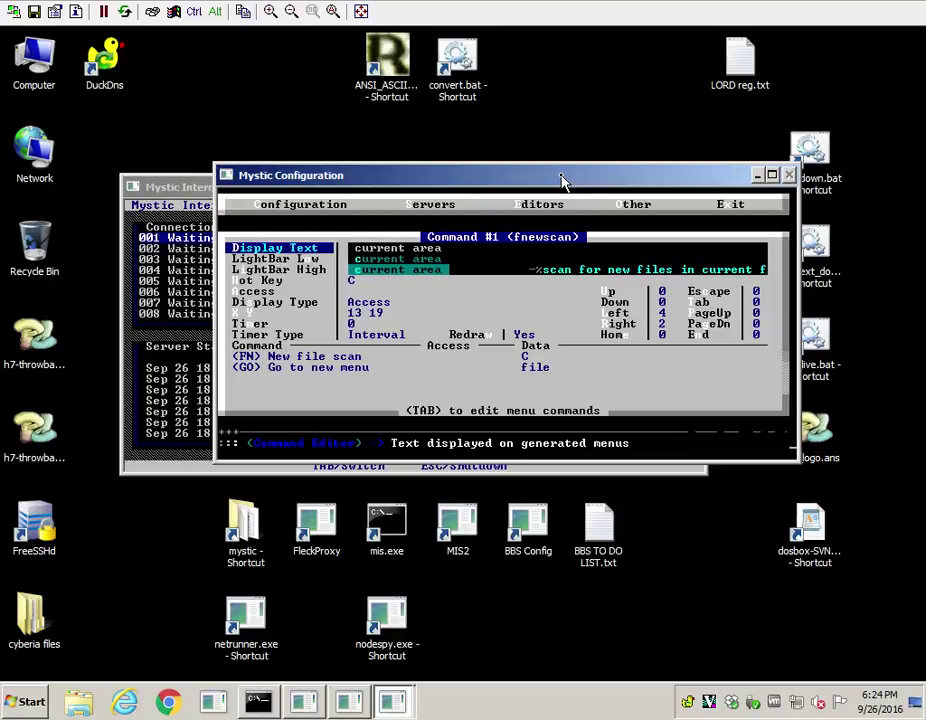
- Inspect the raw color codes in the current area entry's LightBar Low and LightBar High texts
key("Down")
key("Return")
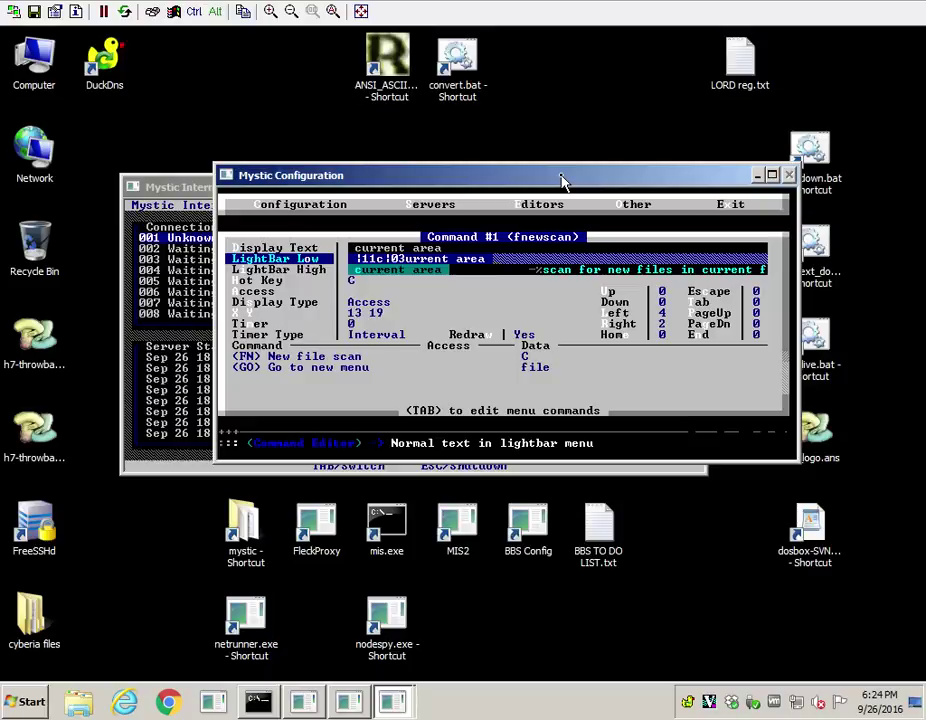
key("Down")
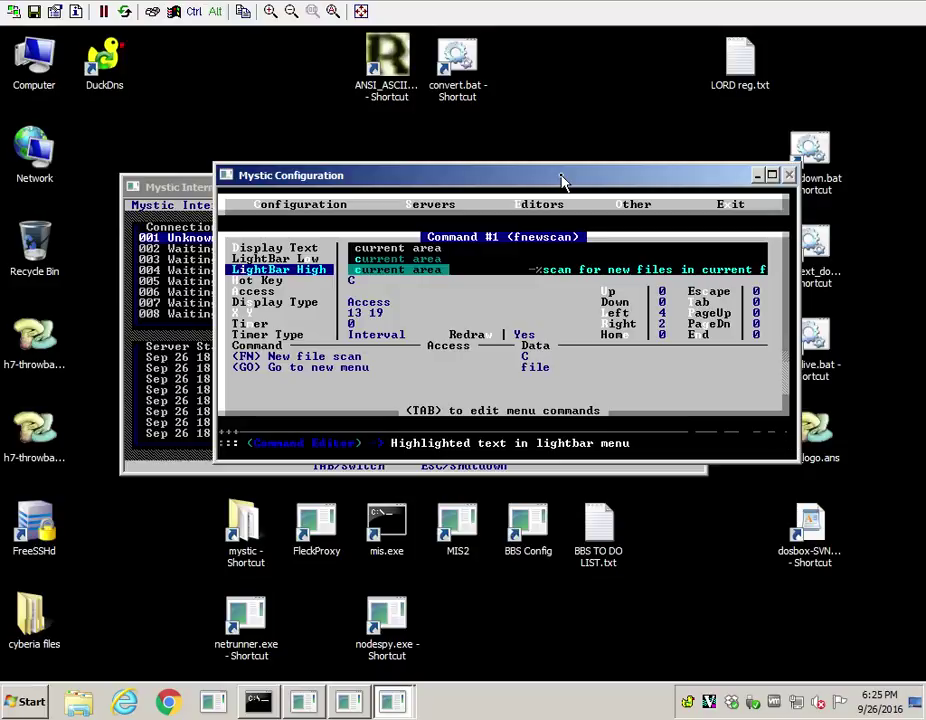
key("Return")
key("Home")
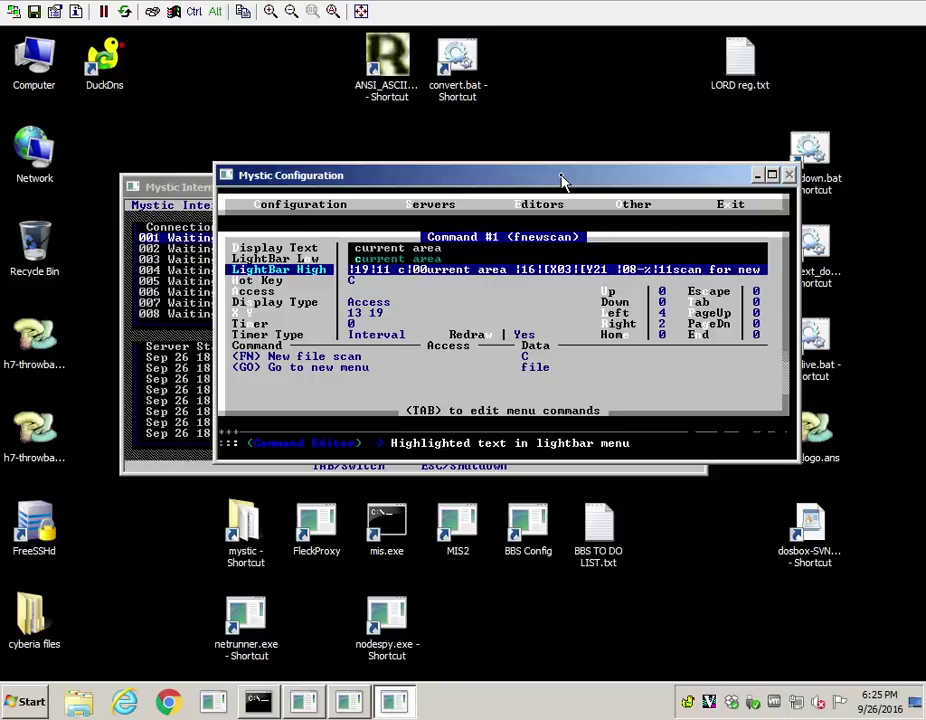
key("Return")
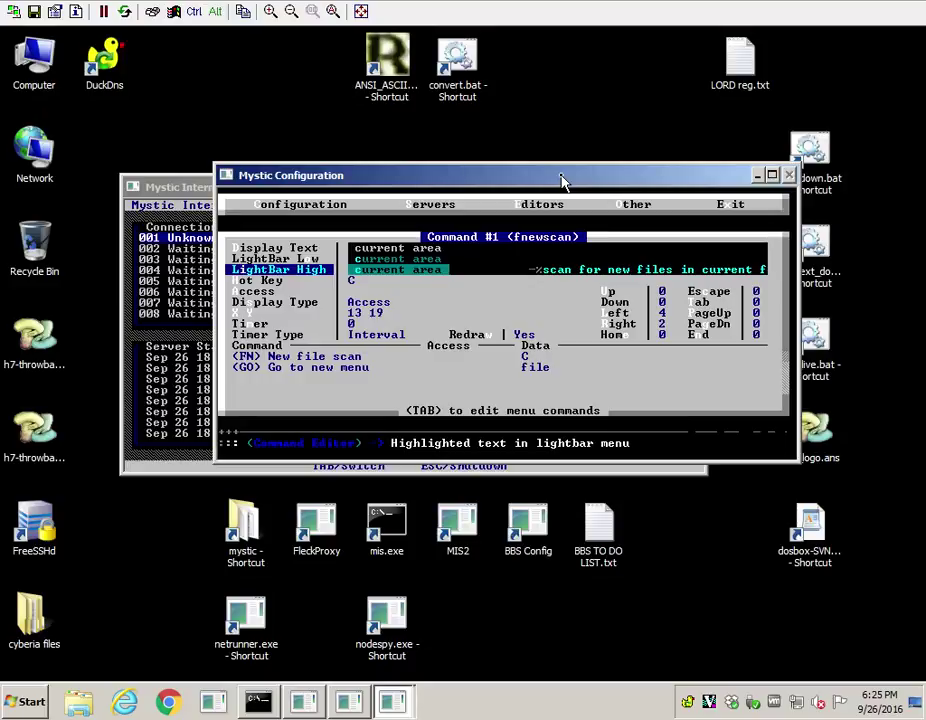
- Read the current area entry's full LightBar High string, from its opening color codes to its closing cursor-position codes
key("End")
key("Home")
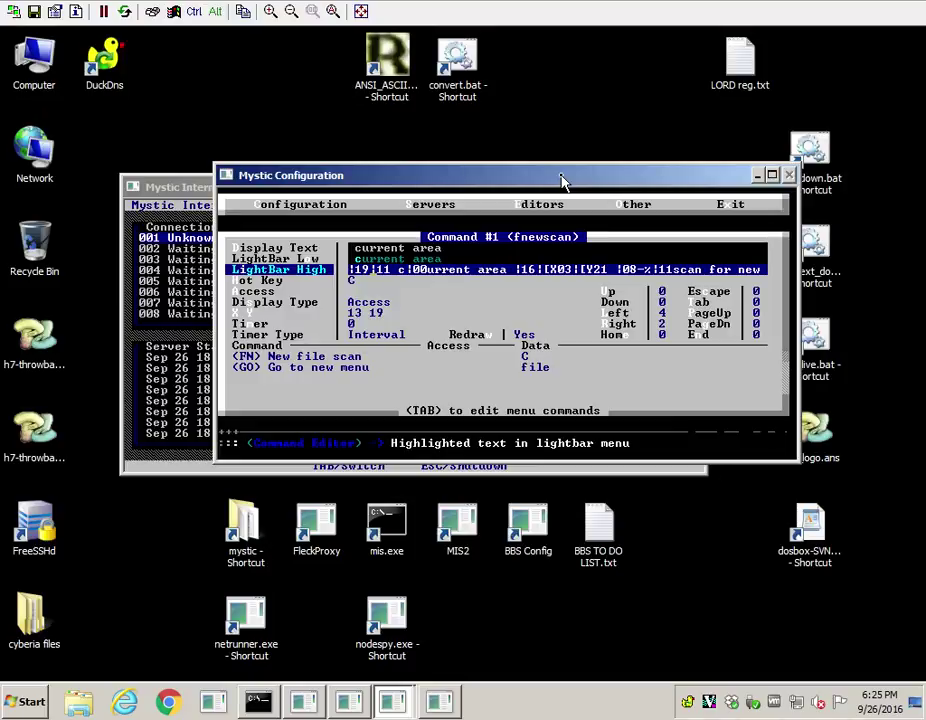
key("Return")
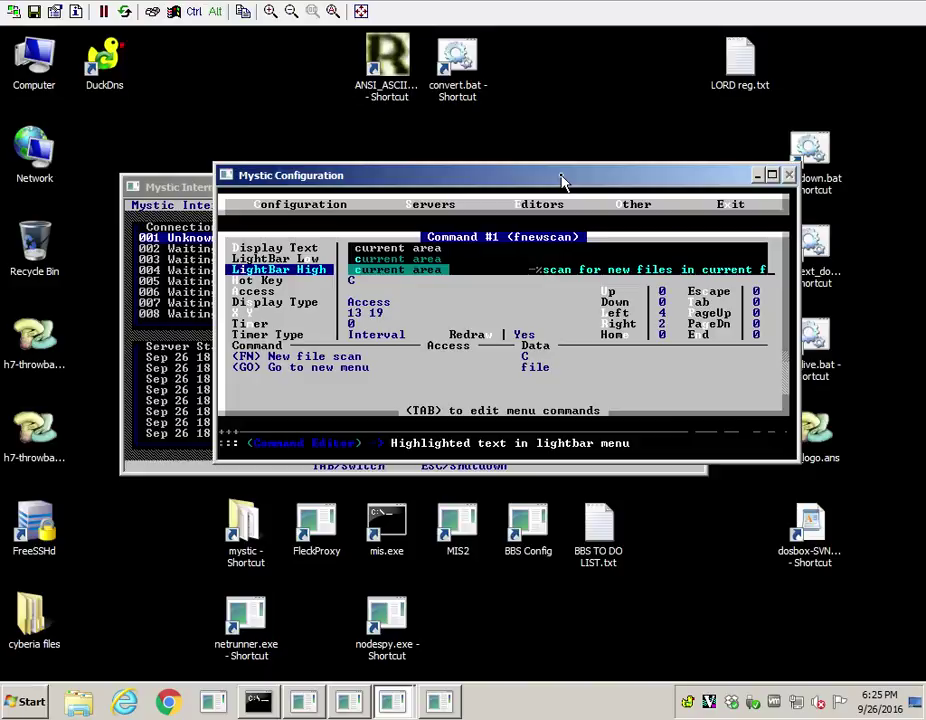
key("Return")
key("Home")
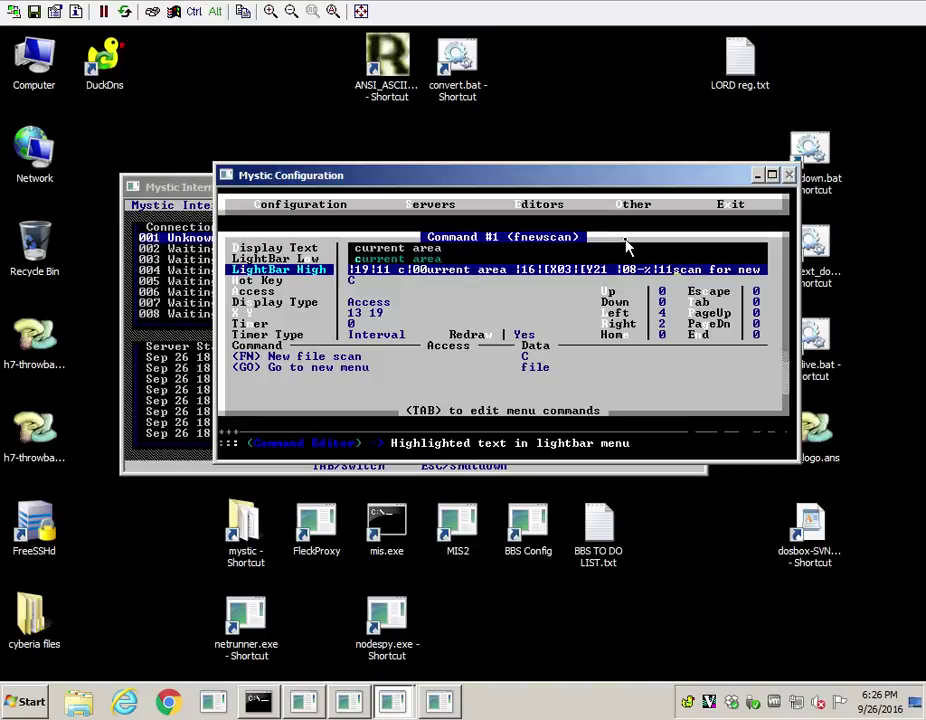
type("f")
key("Right")
key("Right")
key("Right")
key("Right")
key("Right")
key("Right")
key("Right")
key("Right")
key("Right")
key("Right")
key("Right")
key("Right")
key("Right")
key("Right")
key("Right")
key("Right")
key("Right")
key("Right")
key("Right")
key("Right")
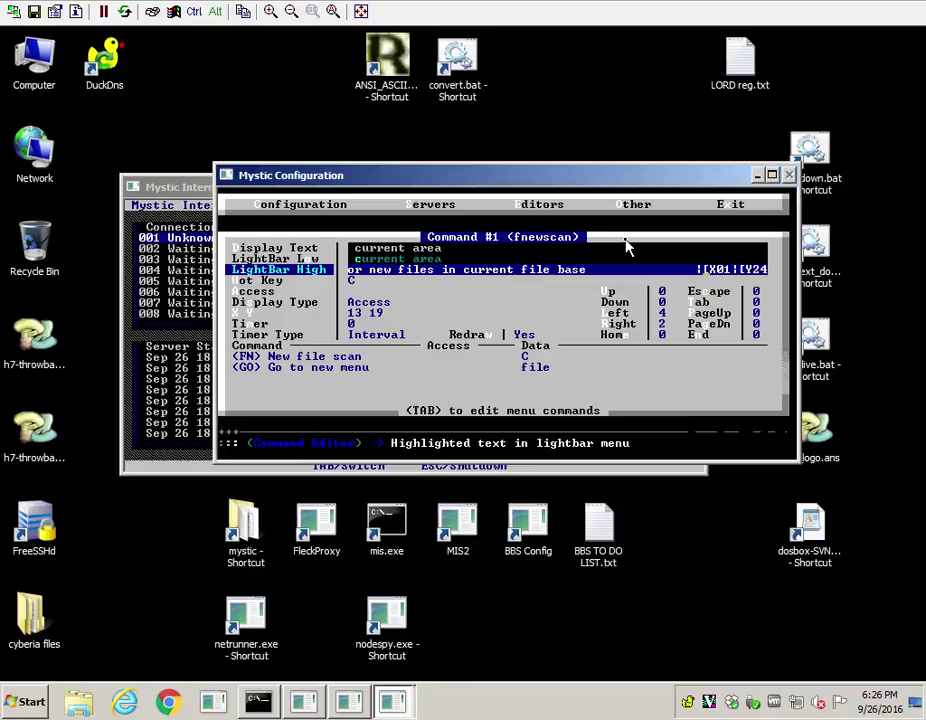
key("Return")
- Check the current area entry's lightbar coordinates and the item numbers it jumps to for Left and Right
key("Down")
key("Down")
key("Down")
key("Down")
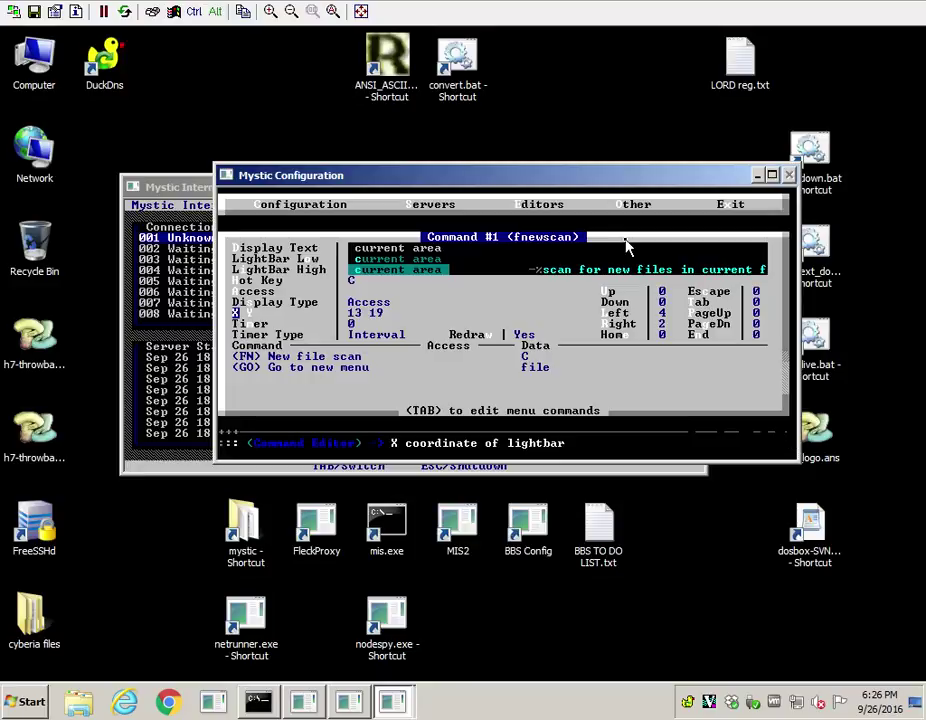
key("Right")
key("Right")
key("Left")
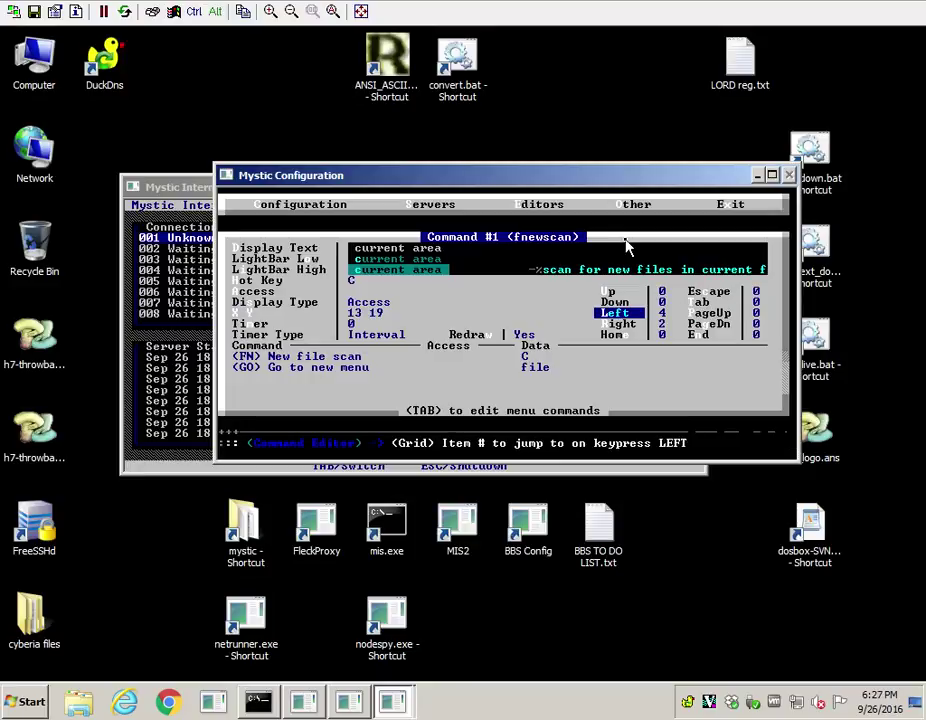
key("Down")
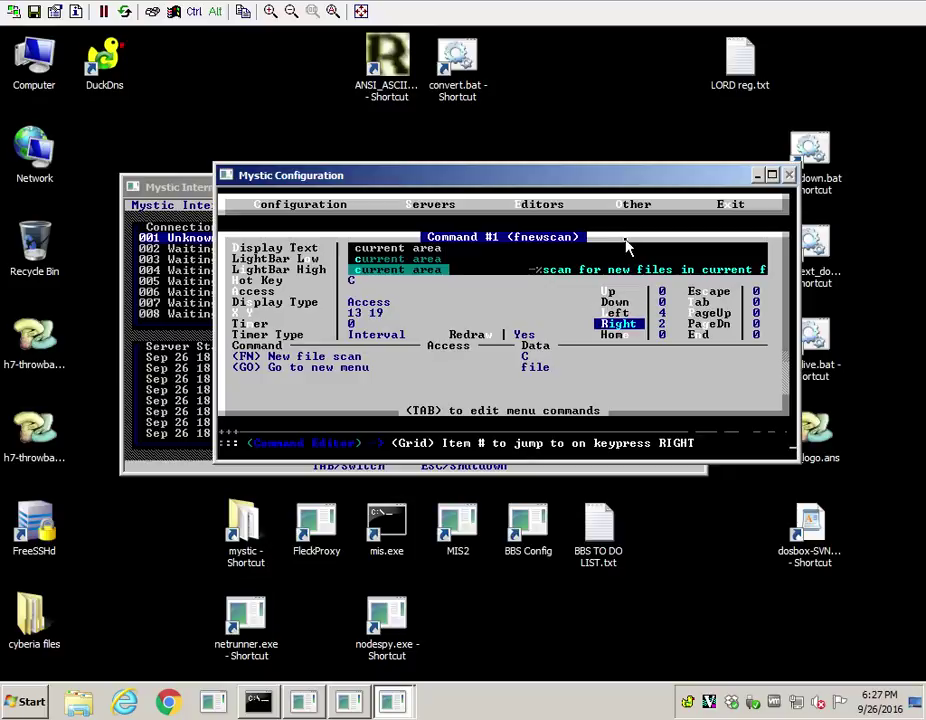
key("Up")
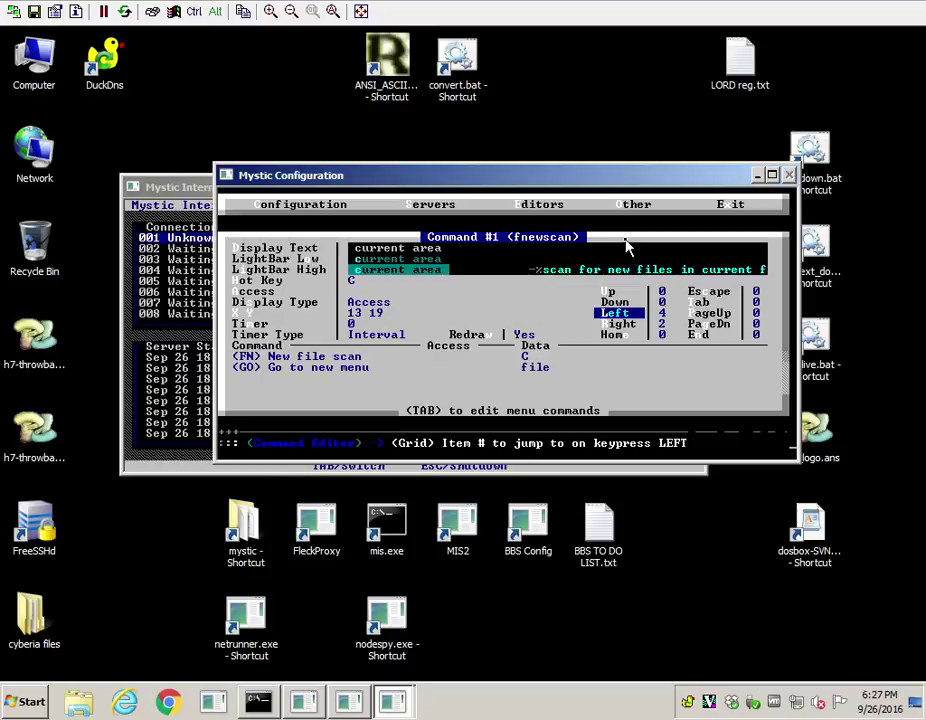
key("Down")
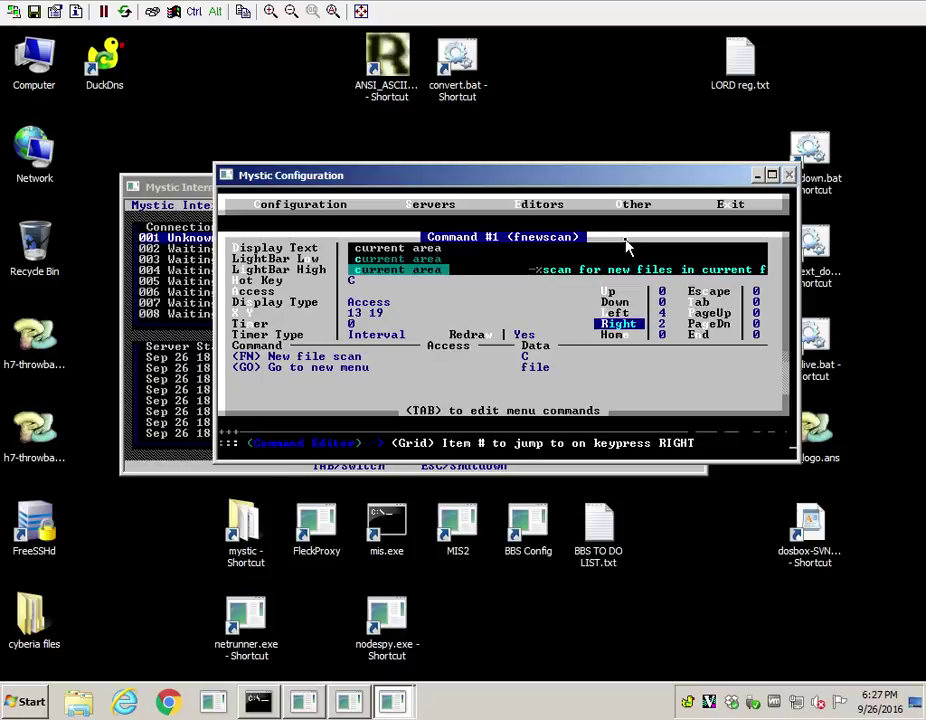
- Review the menu commands assigned to the current area entry and their data
key("Tab")
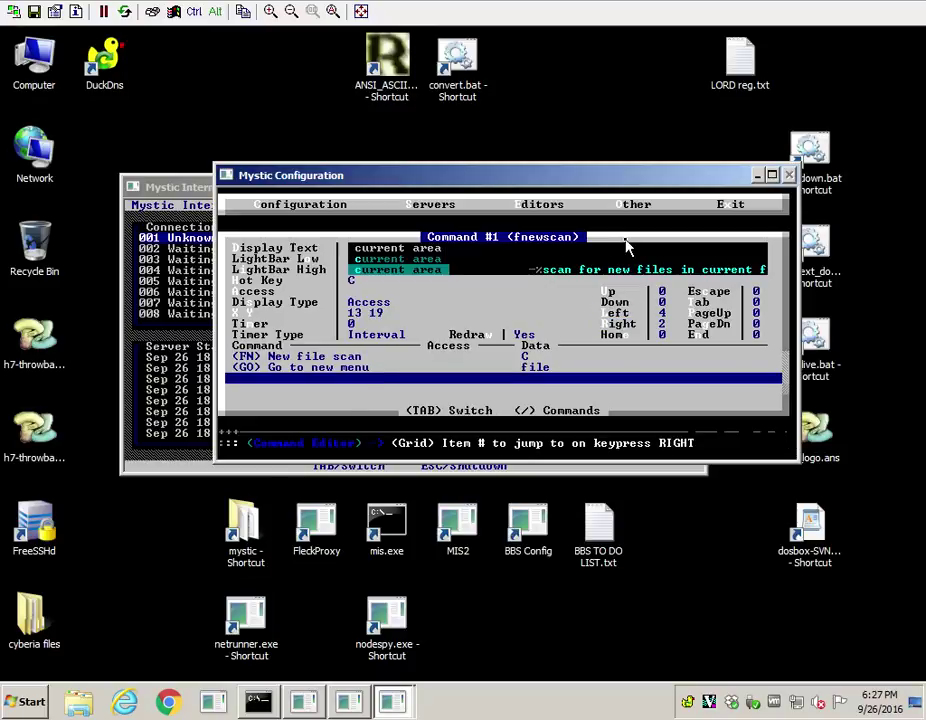
key("Up")
key("Down")
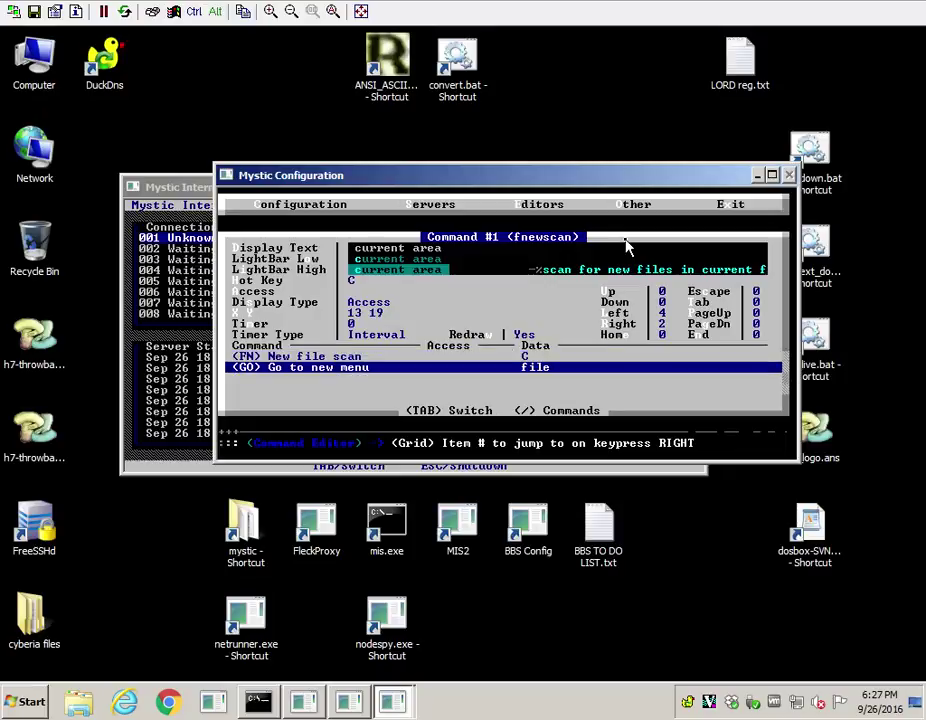
- Preview the fnewscan menu, move the lightbar back and forth across its options, and return to the current area entry
key("slash")
key("p")
key("Right")
key("Right")
key("Right")
key("Right")
key("Left")
key("Left")
key("Left")
key("Left")
key("Right")
key("Right")
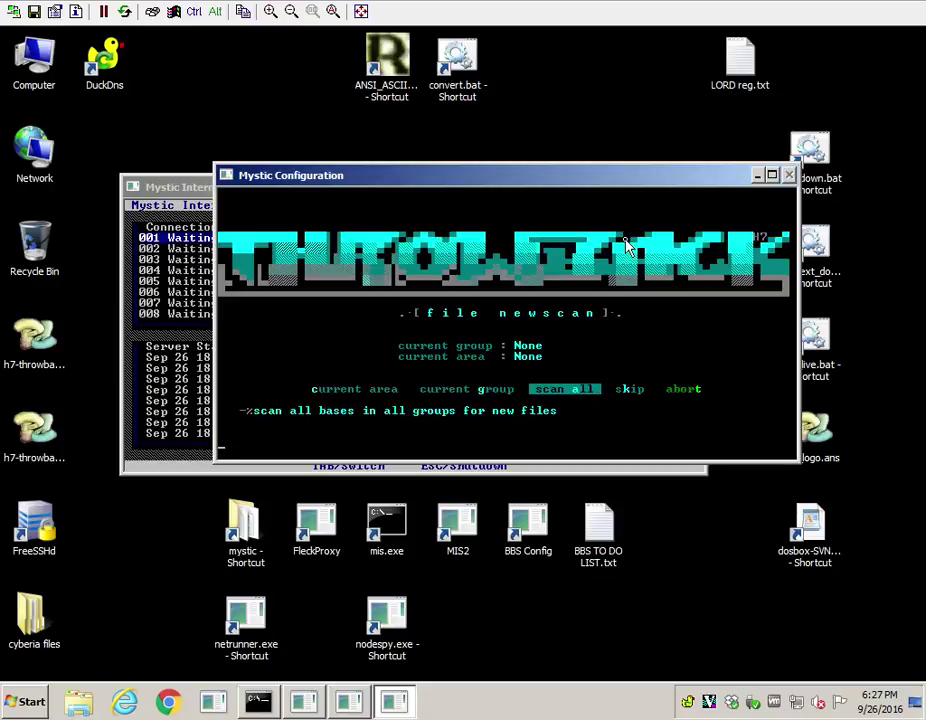
key("Left")
key("Left")
key("Right")
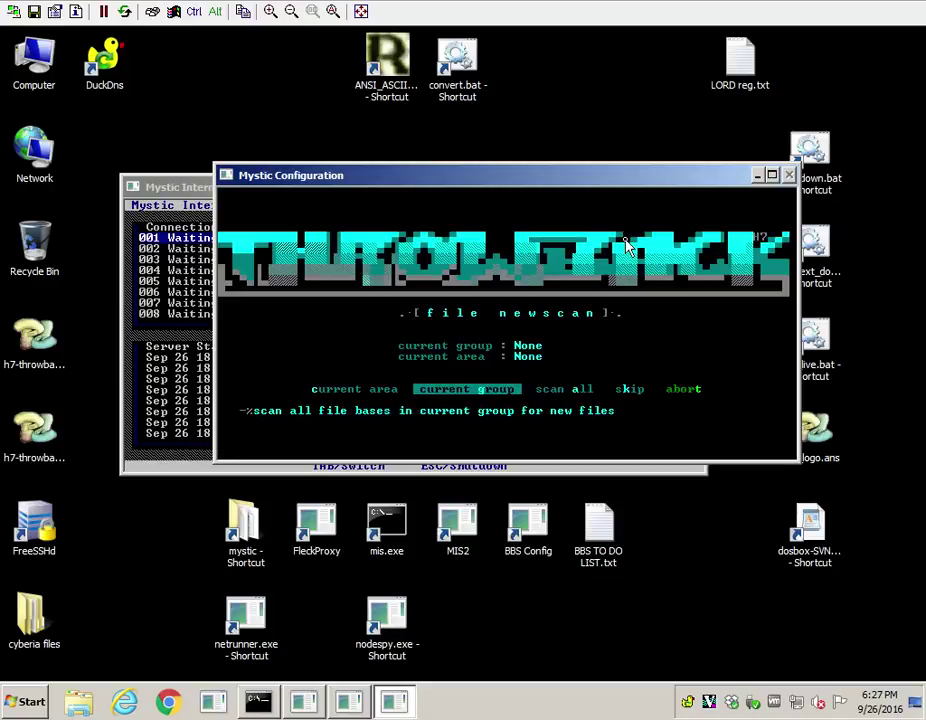
key("Right")
key("Right")
key("Right")
key("Left")
key("Left")
key("Left")
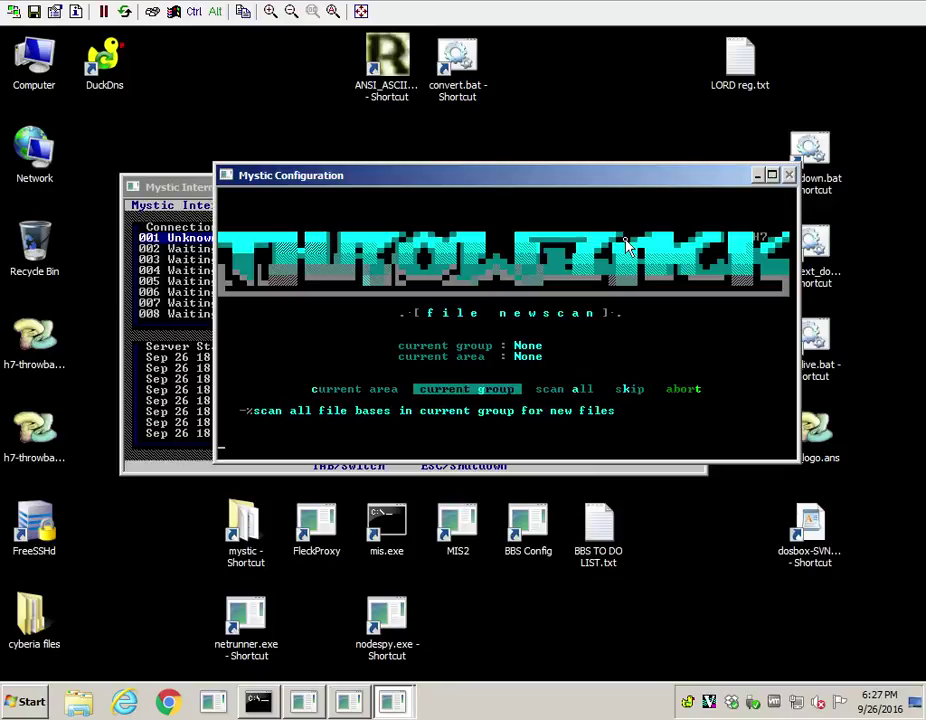
key("Escape")
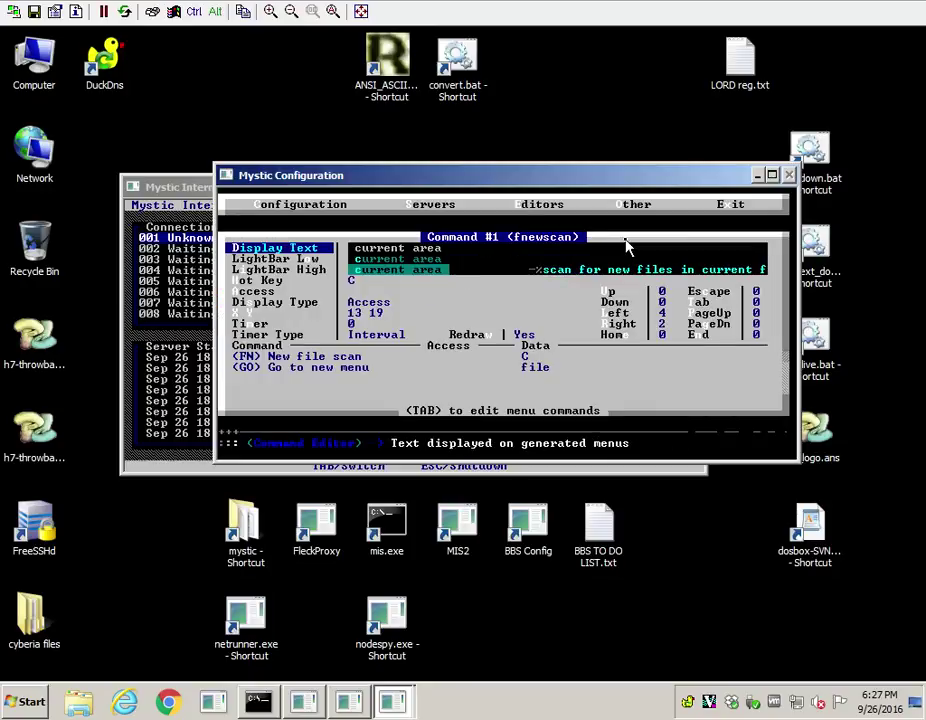
- Recheck the current area entry's LightBar High string and return to the fnewscan command list
key("Down")
key("Down")
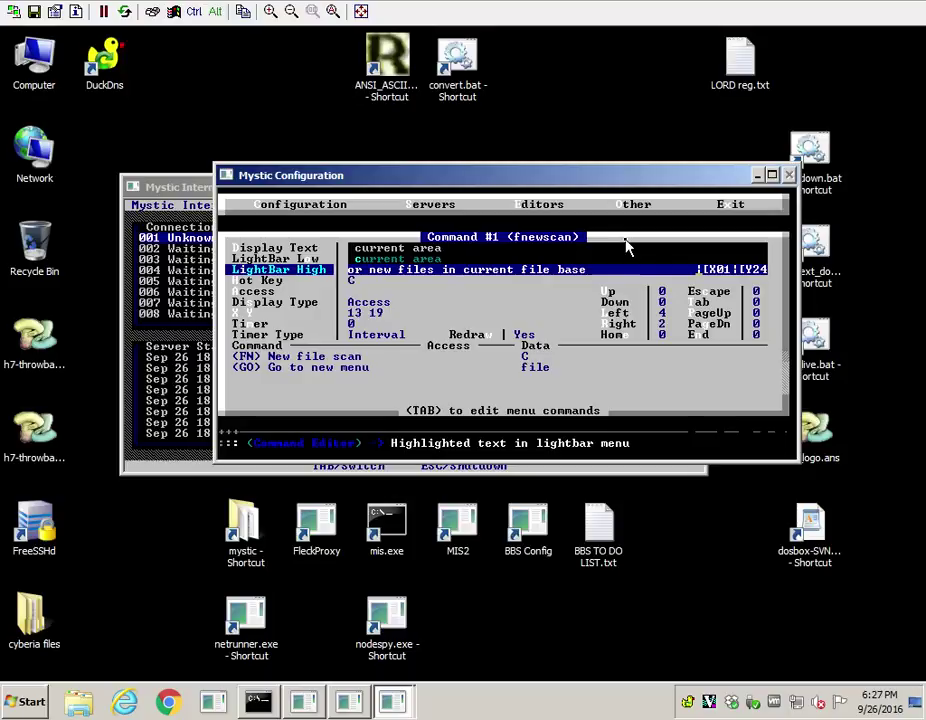
key("Home")
key("/")
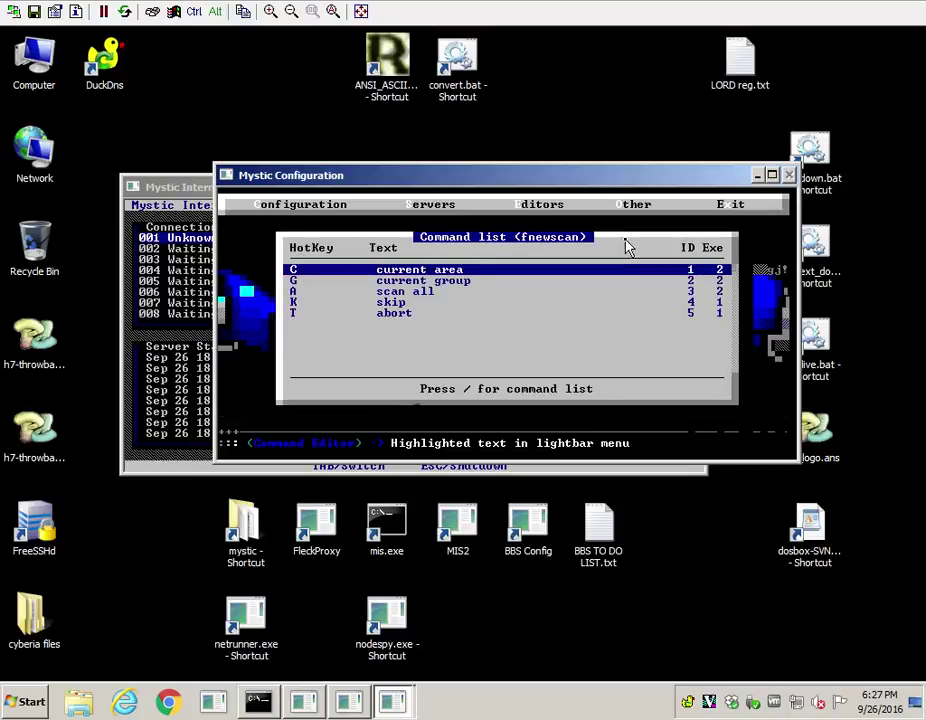
- View the current group entry's lightbar text and navigation settings, and return to the fnewscan command list
key("Down")
key("Return")
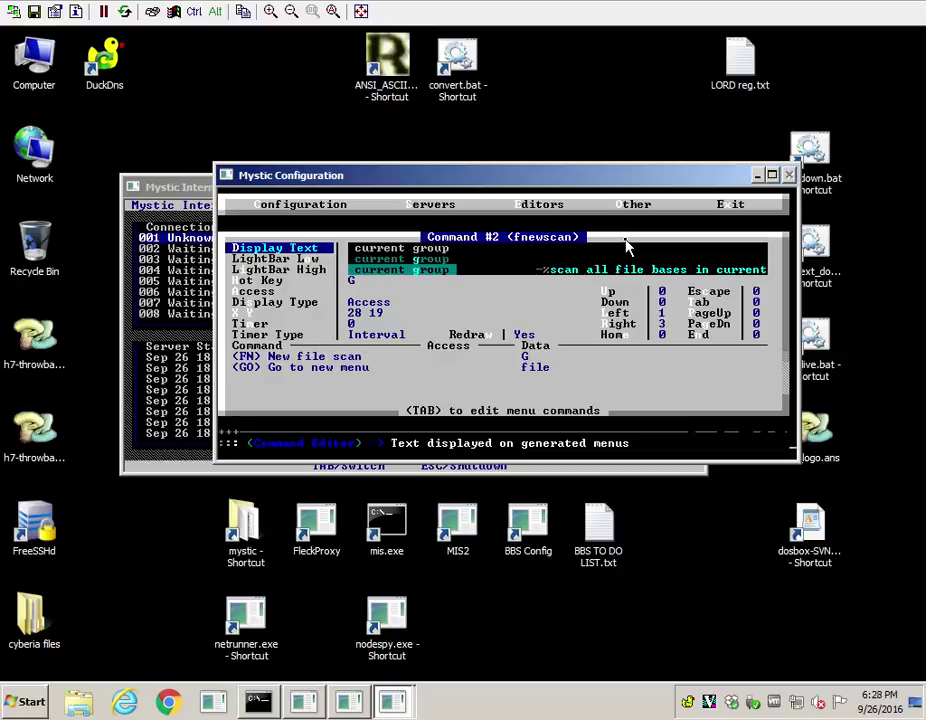
key("Down")
key("Down")
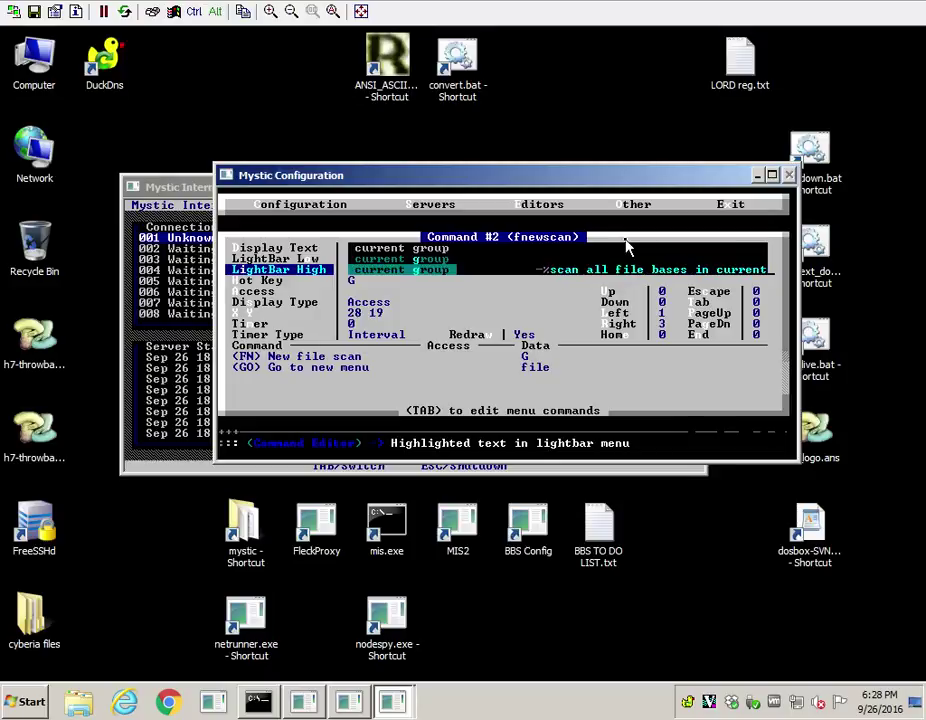
key("Down")
key("slash")
- Compare the coordinates and navigation targets of the scan all and current group entries
key("Down")
key("Return")
key("slash")
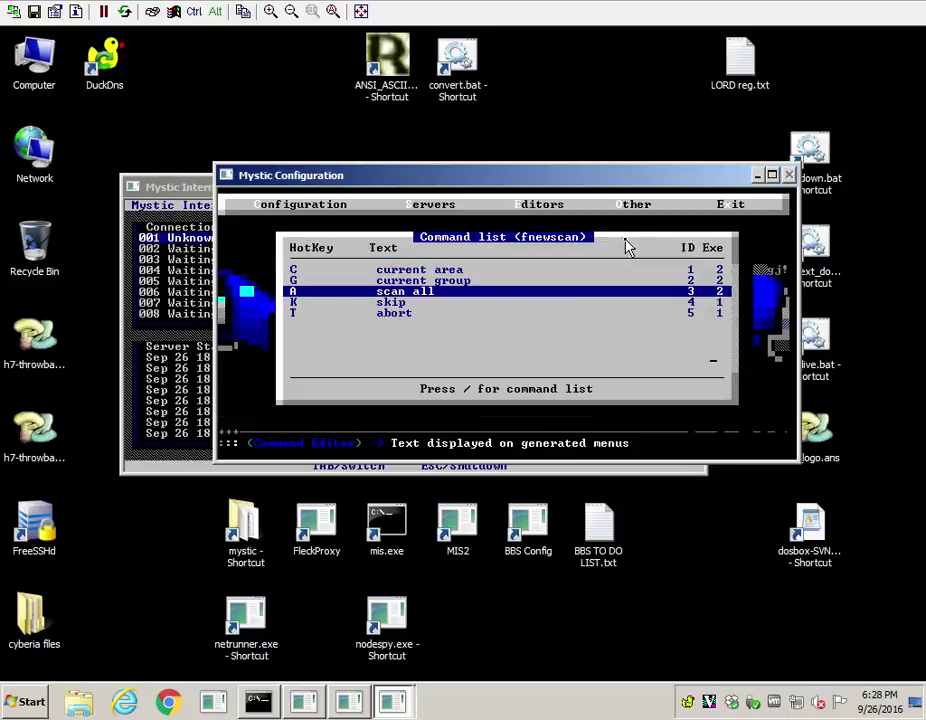
key("Up")
key("Return")
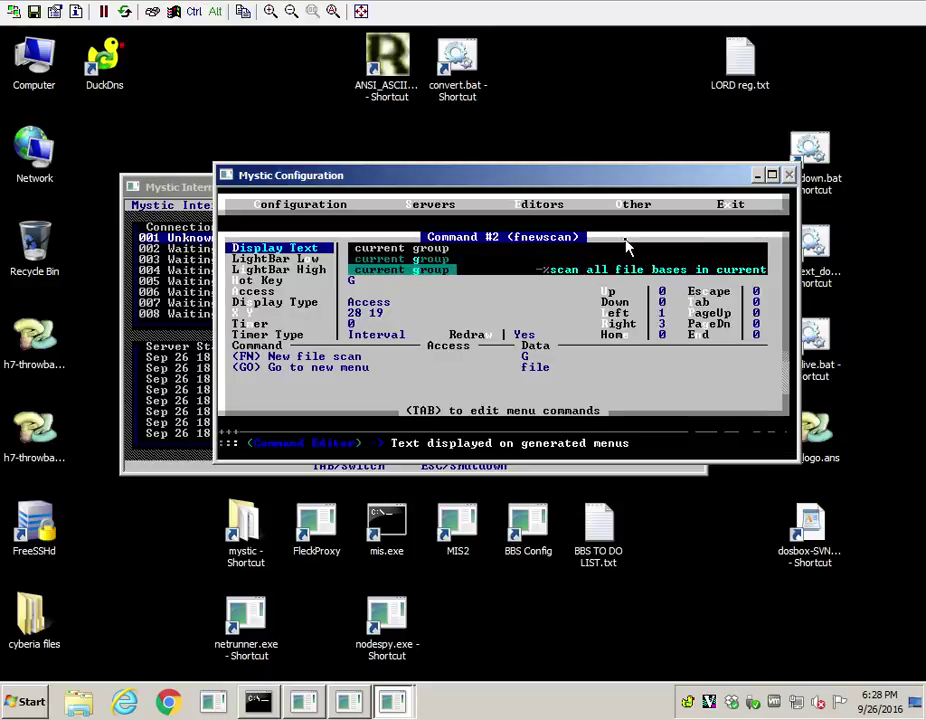
key("slash")
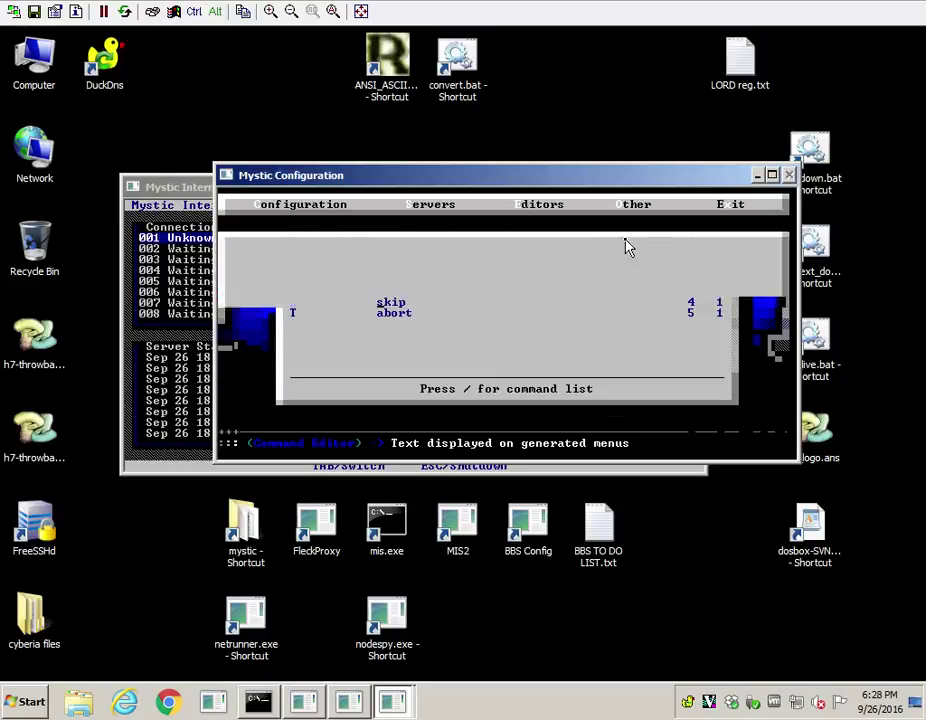
key("Return")
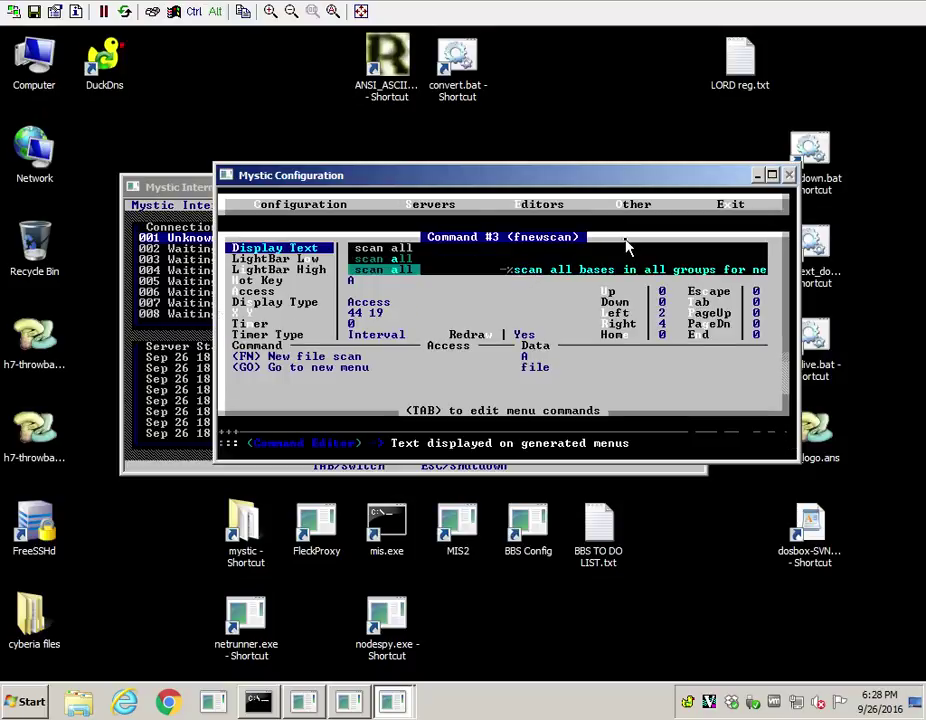
- View the settings of the skip and abort entries, and return to the menu list
key("slash")
key("Down")
key("Return")
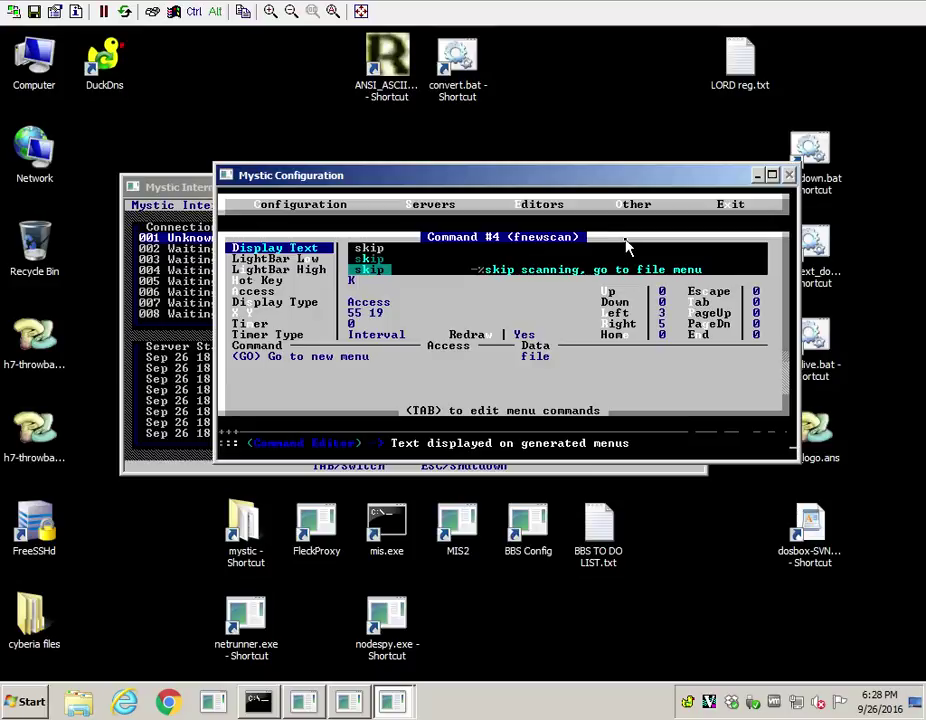
key("slash")
key("Down")
key("Return")
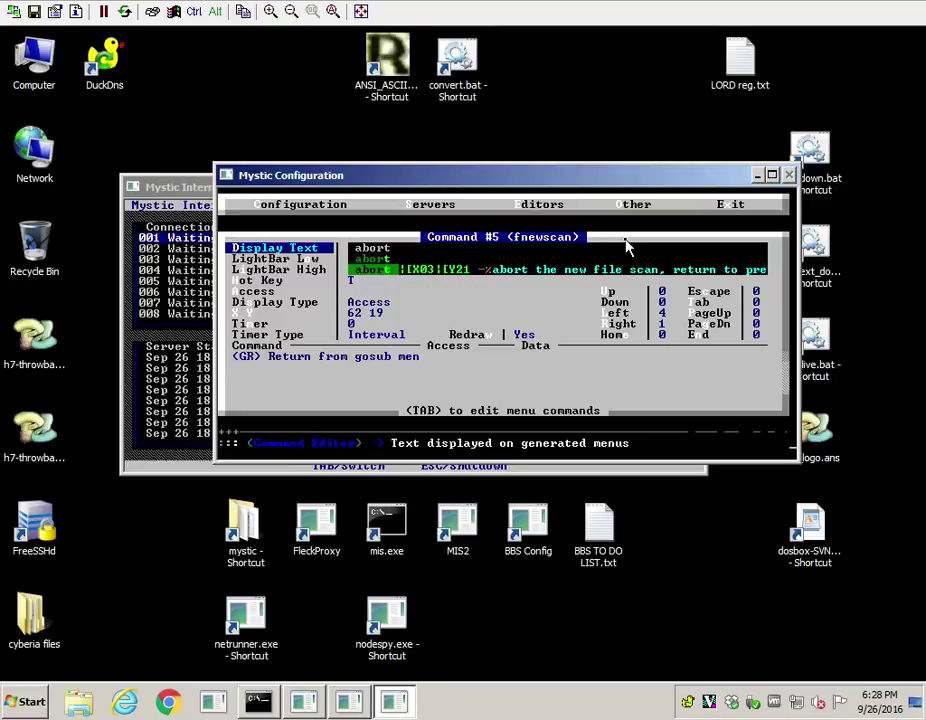
key("Escape")
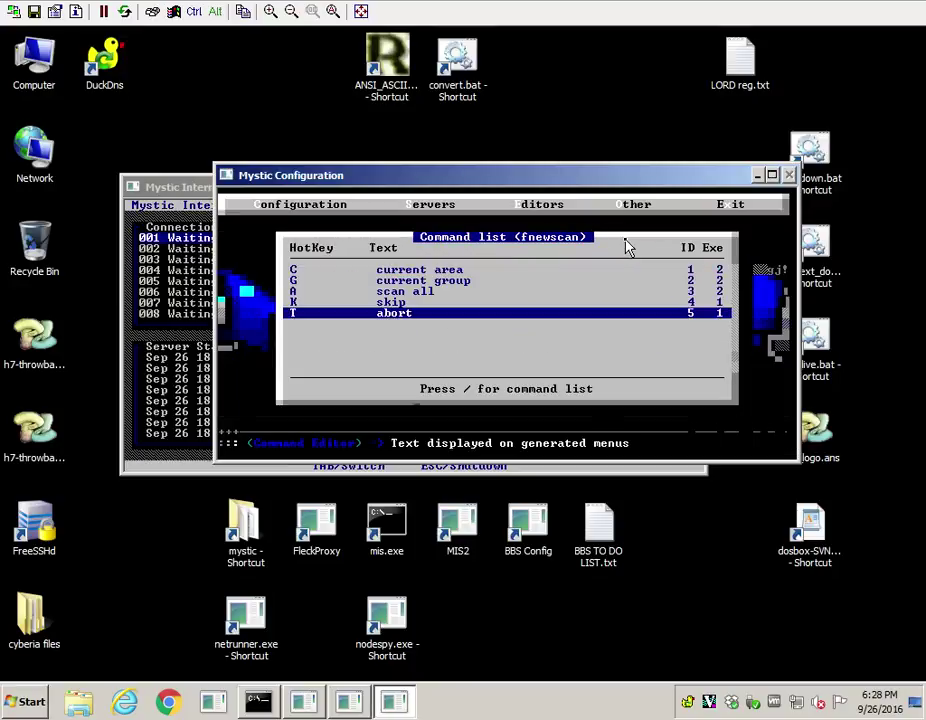
key("Escape")
key("Escape")
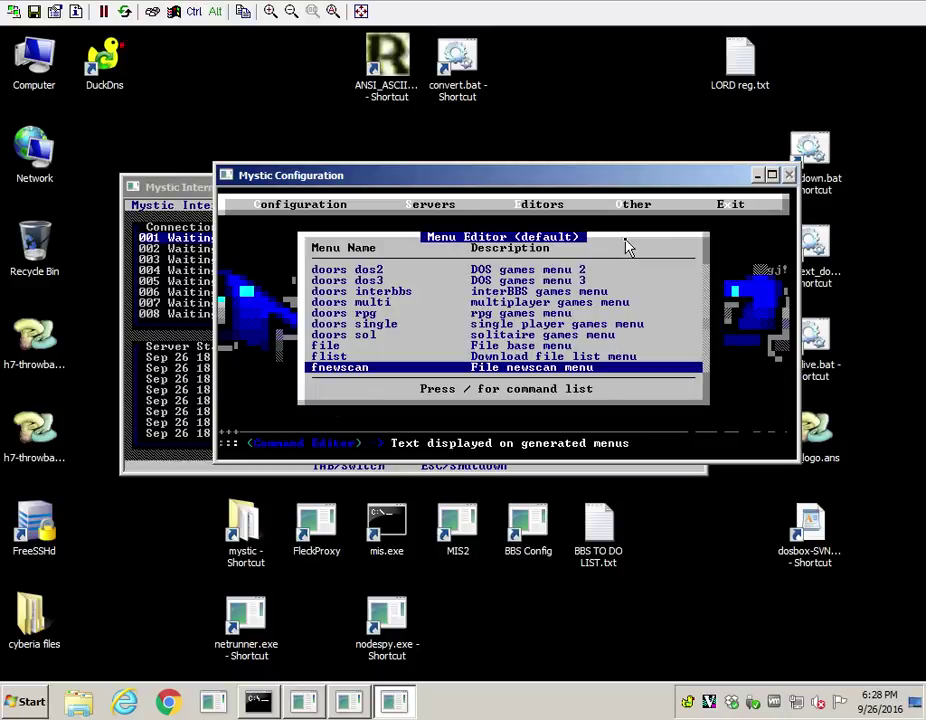